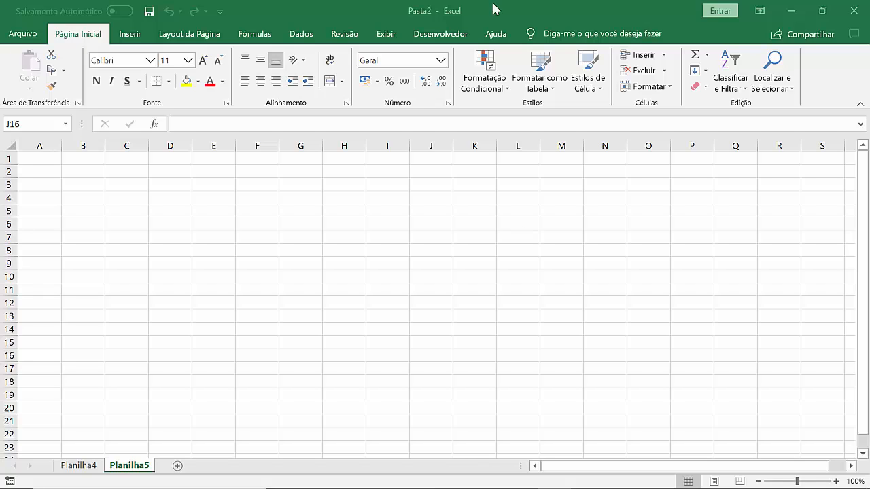
Open the Planilha4 sheet and clear the formatting from all of its cells.
click(74, 465)
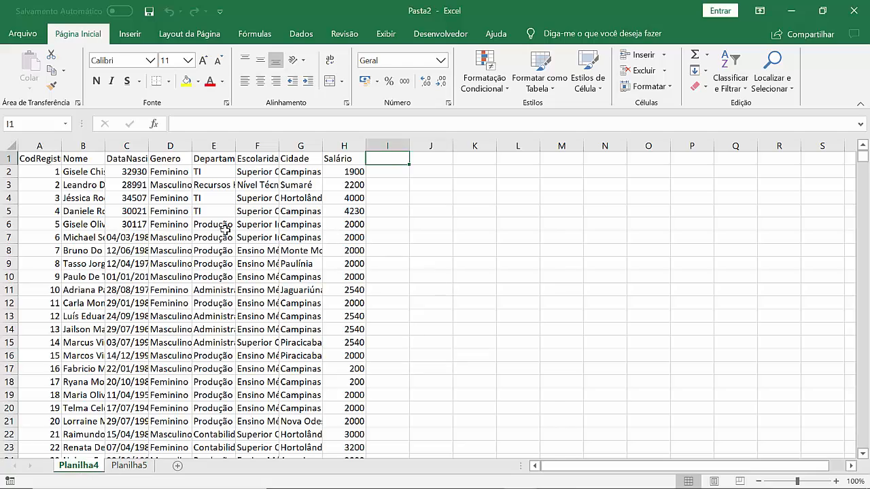
scroll(251, 265, down, 19)
scroll(259, 272, down, 6)
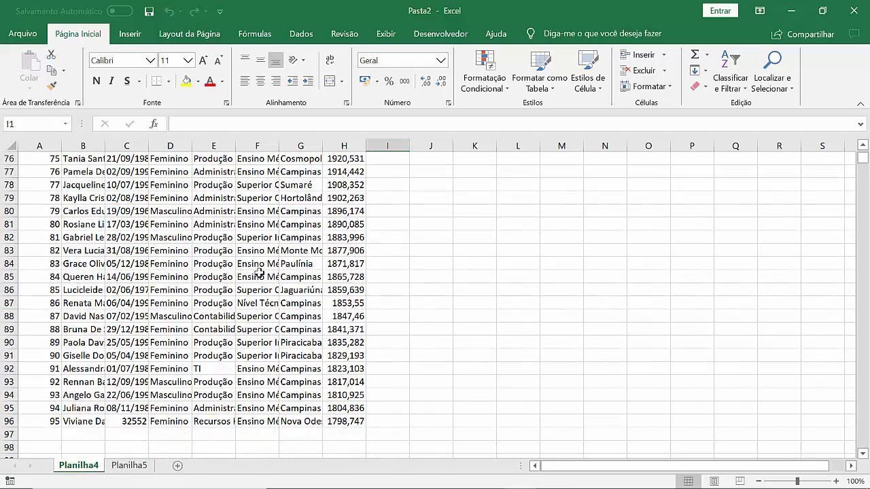
scroll(259, 272, up, 18)
scroll(259, 273, up, 7)
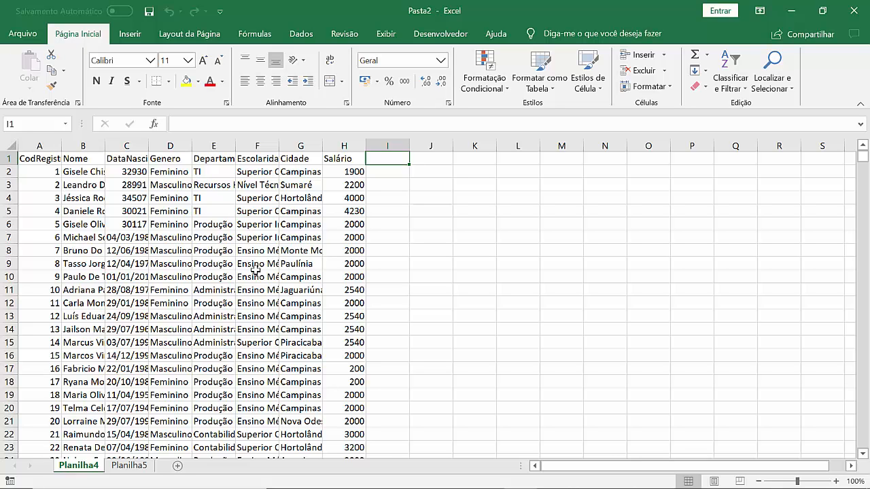
click(39, 146)
drag(61, 149, 62, 149)
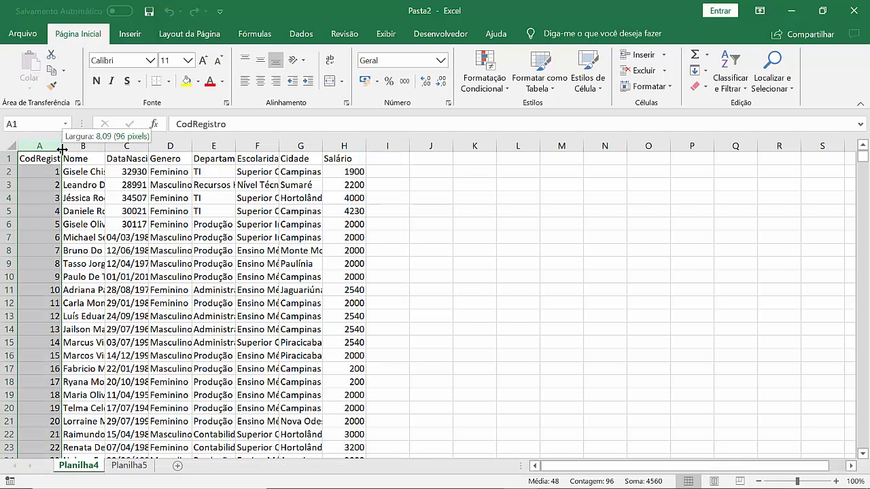
click(12, 146)
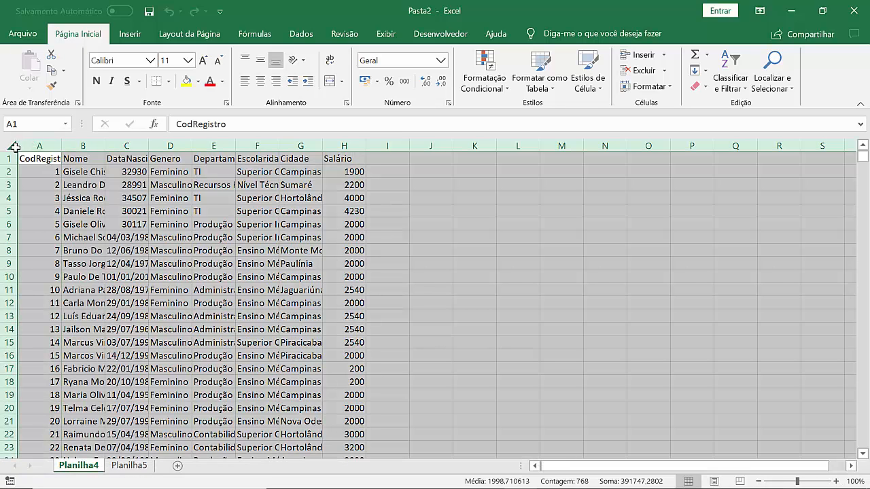
click(697, 86)
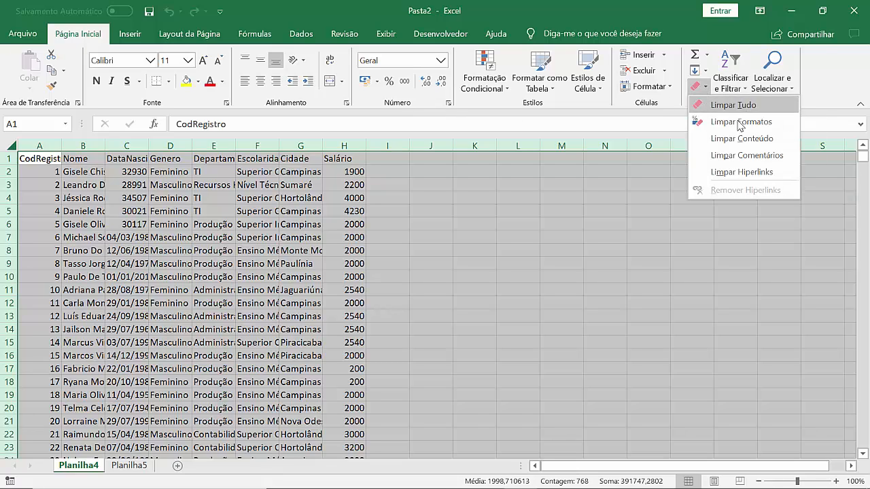
click(741, 123)
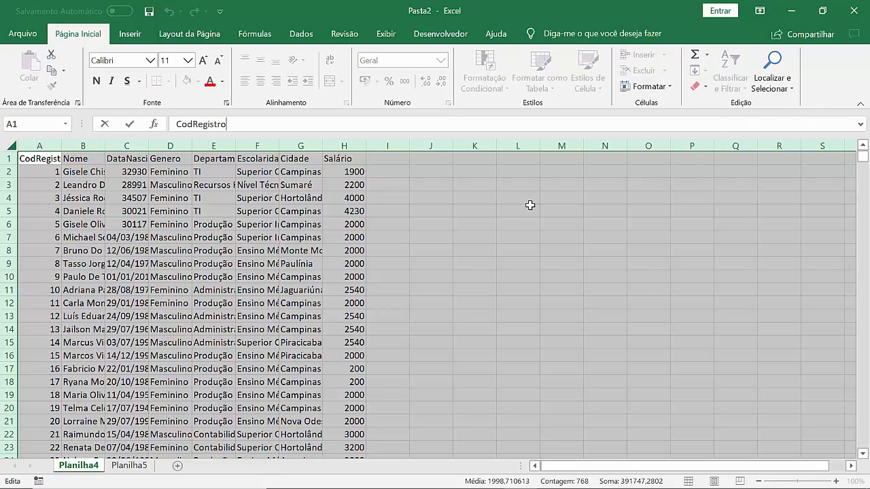
Correct the Salário values in H17 and H18 to 2000.
click(359, 373)
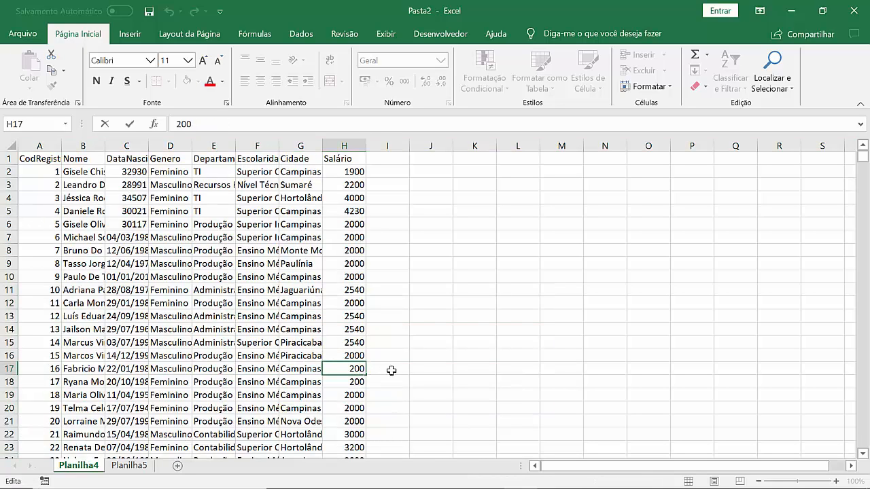
text(0)
key(Return)
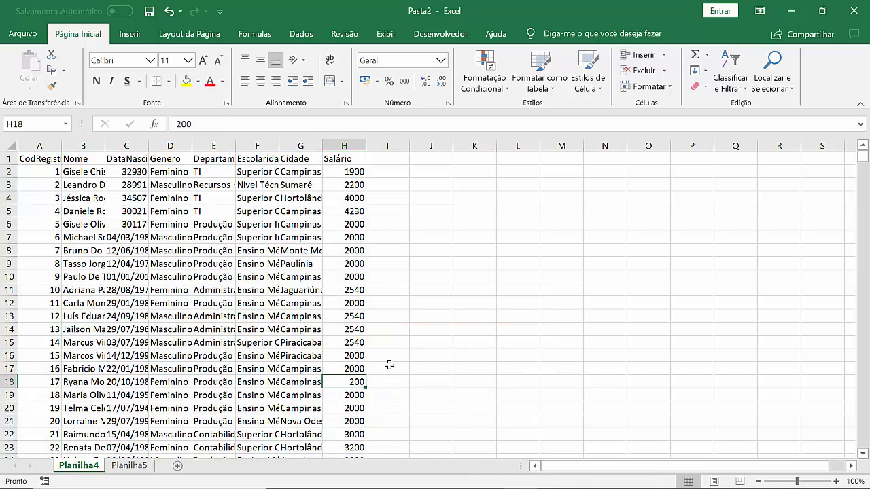
double_click(355, 381)
text(0)
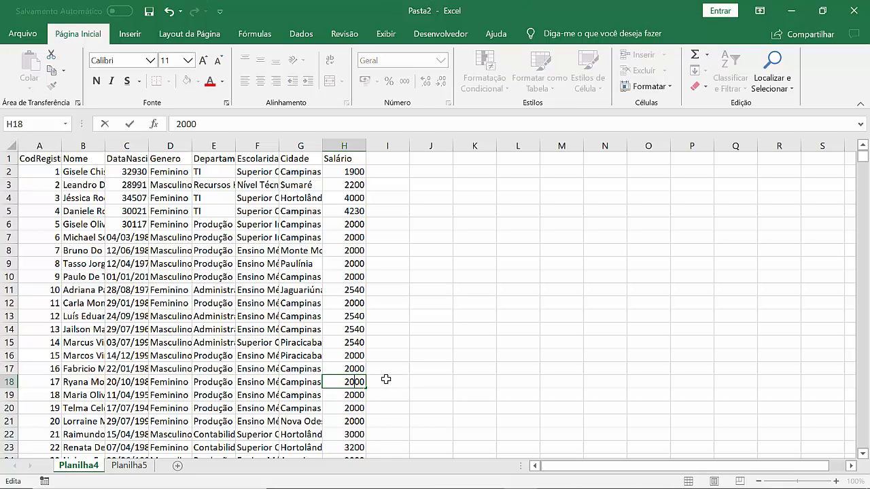
key(Return)
Auto-fit the width of all columns on the sheet to their contents.
scroll(407, 299, down, 9)
scroll(421, 292, up, 3)
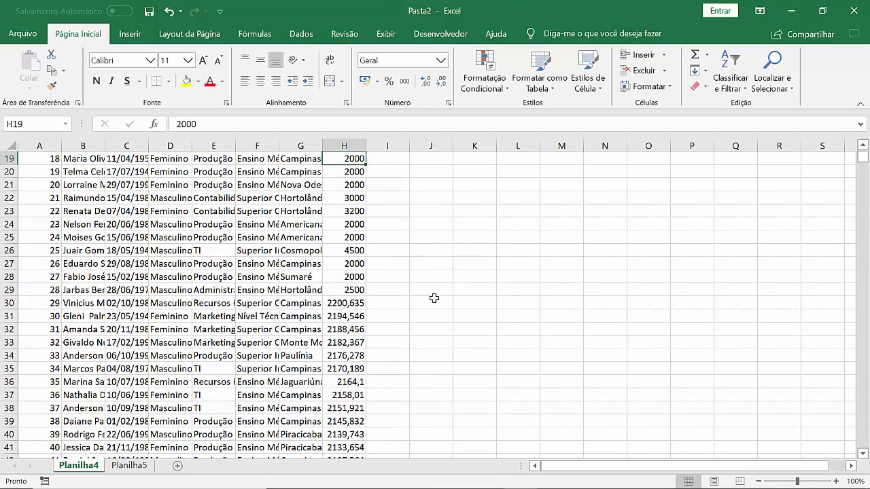
scroll(435, 303, down, 9)
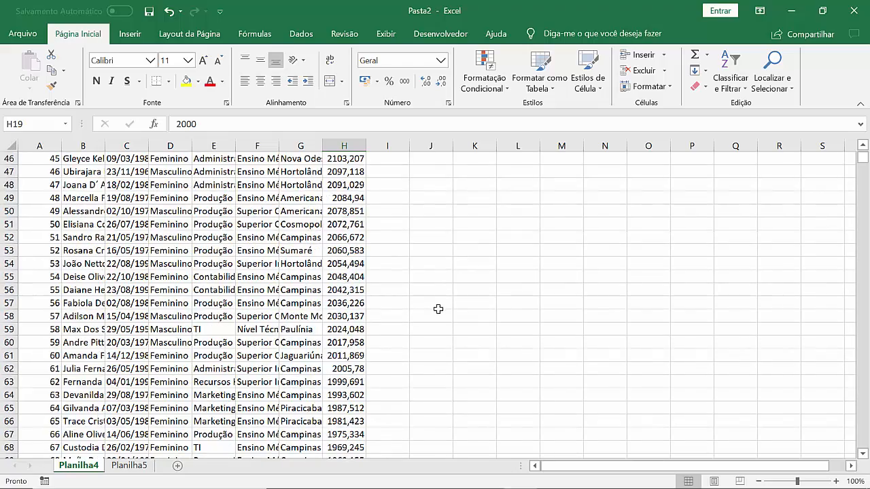
scroll(439, 309, down, 11)
scroll(455, 308, up, 2)
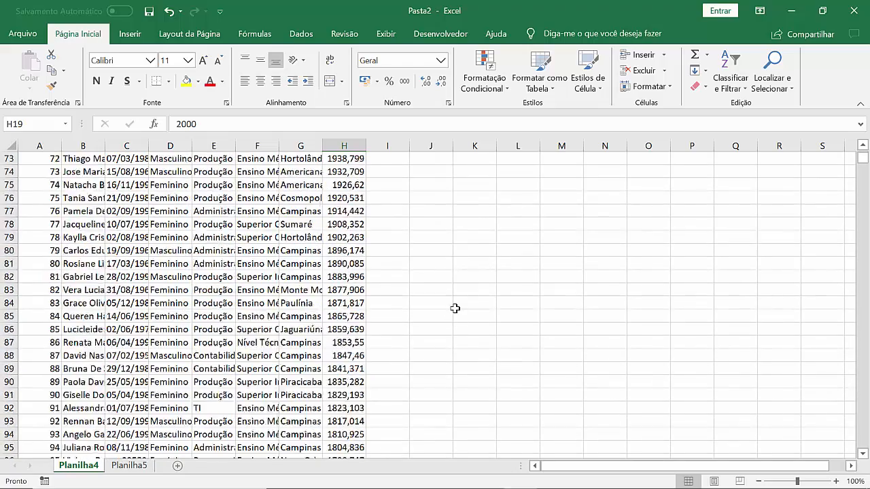
scroll(455, 309, up, 20)
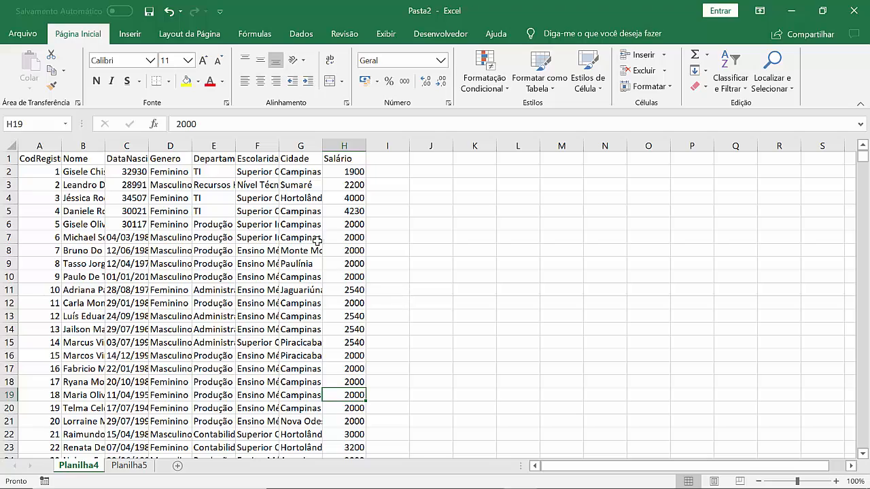
click(12, 145)
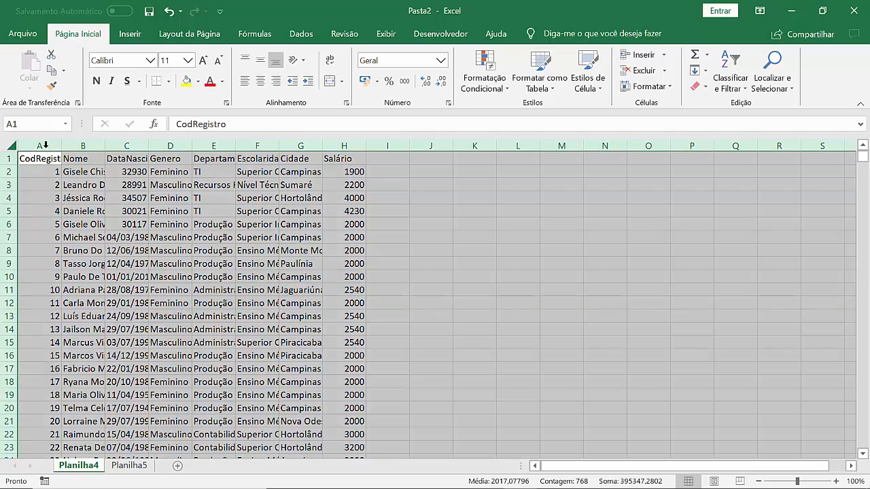
double_click(62, 143)
click(338, 225)
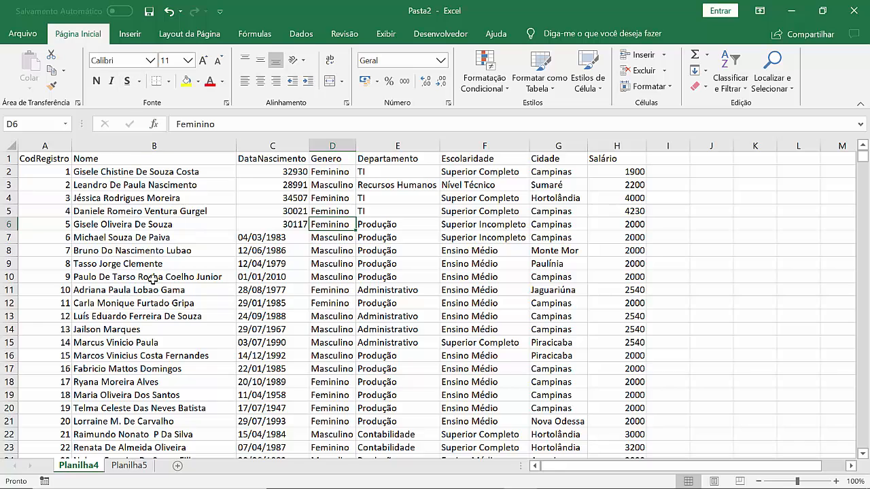
Format the serial numbers in DataNascimento cells C2 to C6 as short dates (Data Abreviada).
click(289, 173)
drag(292, 173, 309, 224)
click(441, 61)
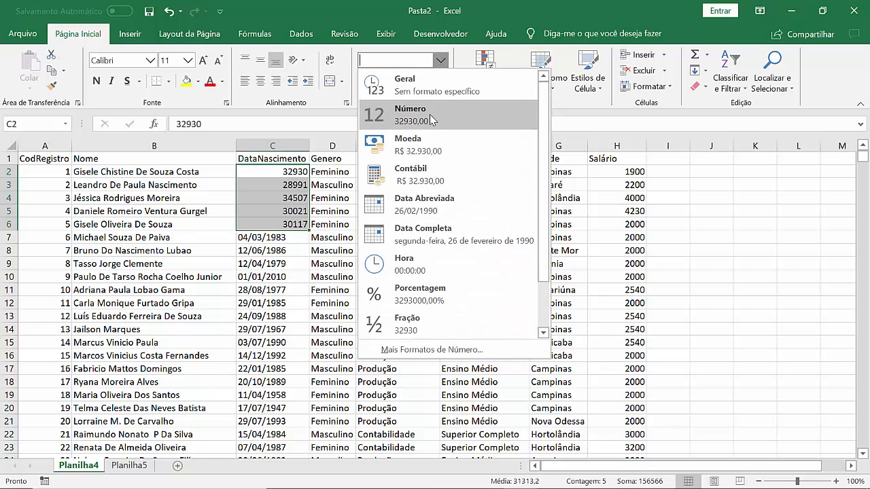
click(439, 206)
click(340, 315)
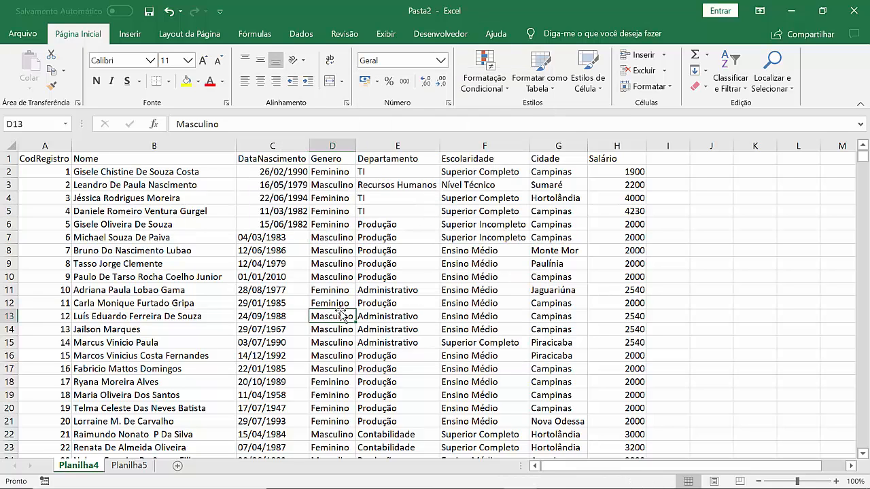
Try to fill the DataNascimento column down from C6, and undo the fill.
click(292, 234)
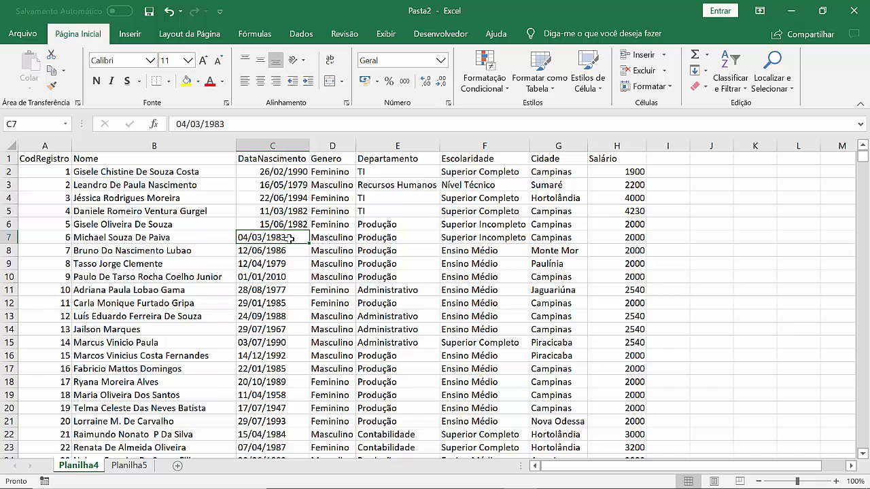
click(303, 225)
drag(308, 232, 308, 452)
click(324, 450)
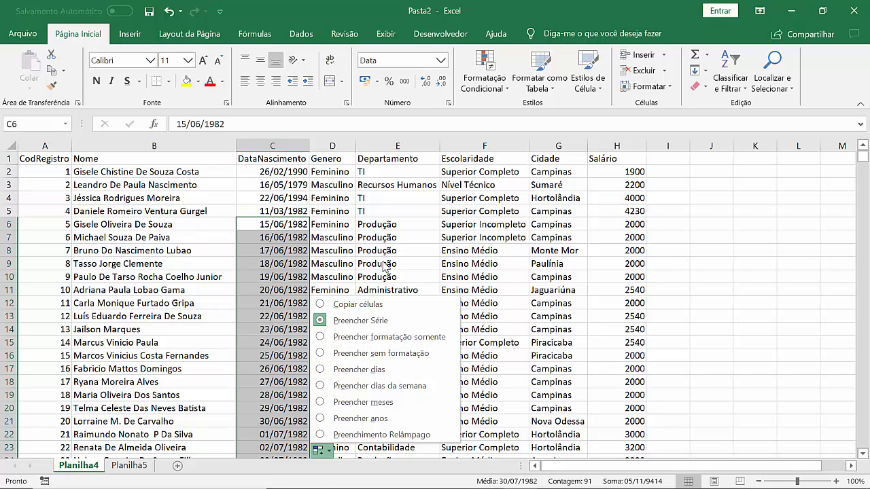
click(439, 239)
key(ctrl+z)
click(313, 226)
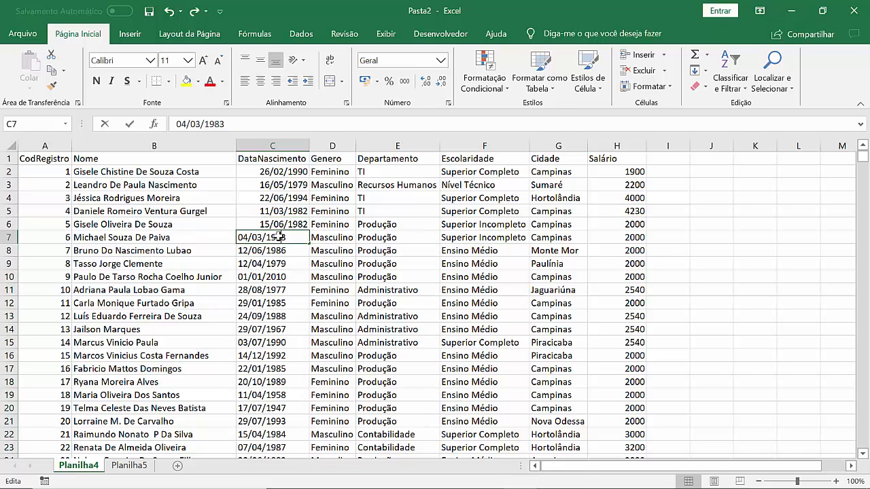
Re-enter the existing DataNascimento text in C7 so Excel stores it as a date.
double_click(283, 238)
click(285, 265)
click(289, 290)
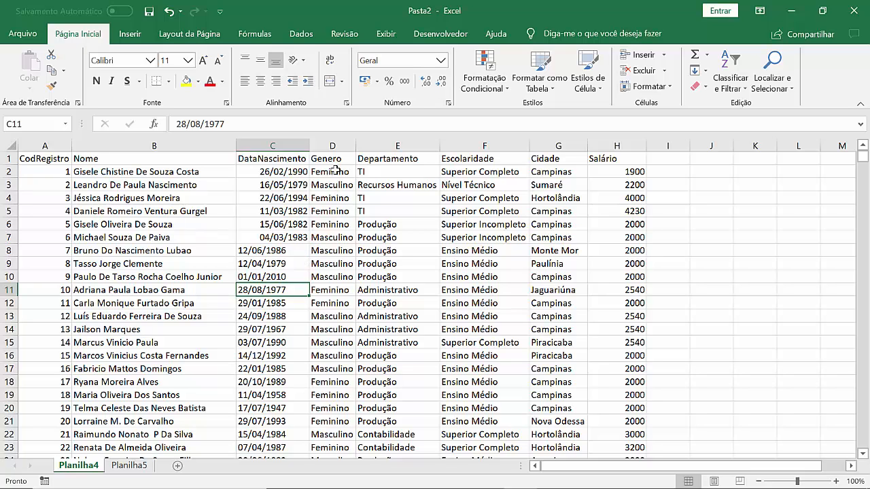
click(268, 247)
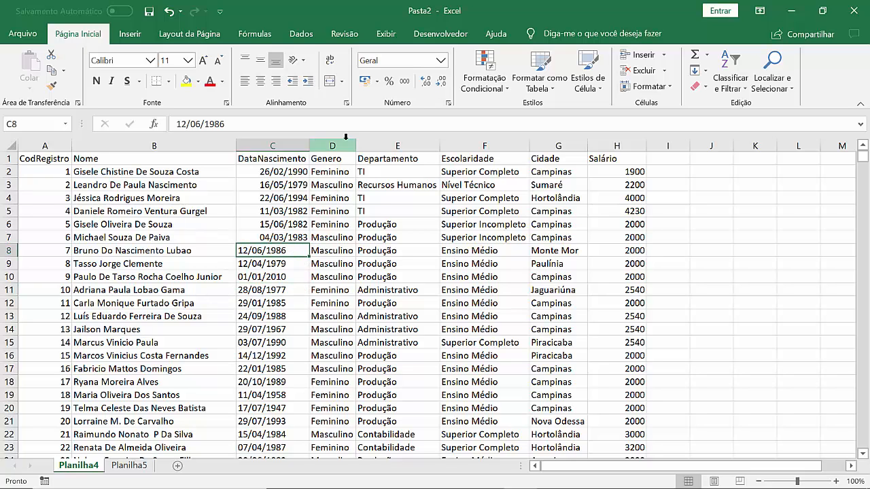
click(333, 188)
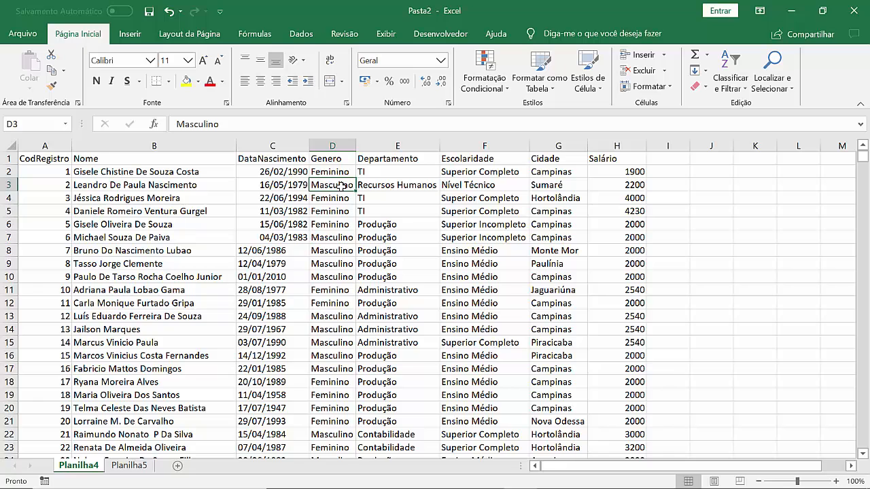
click(410, 183)
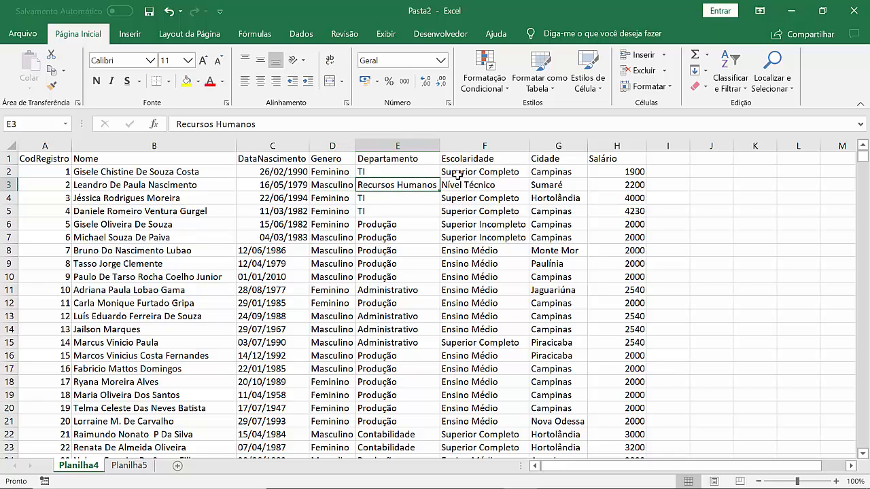
click(457, 174)
click(567, 176)
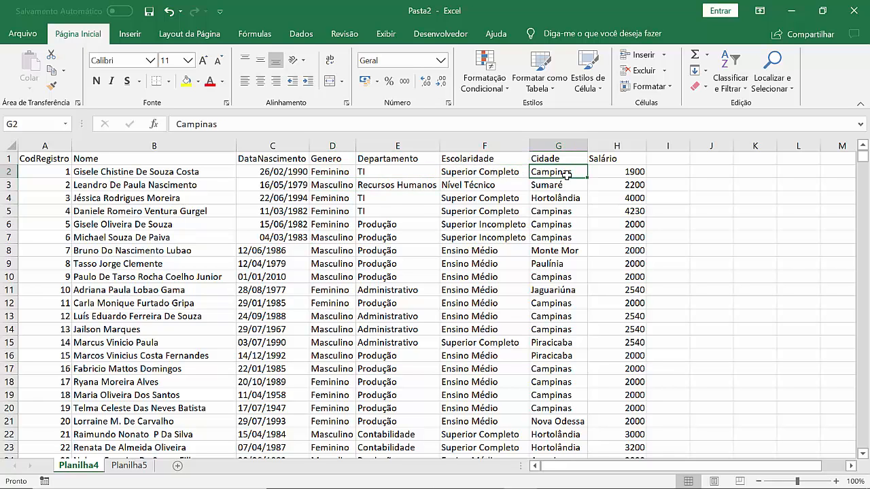
click(610, 183)
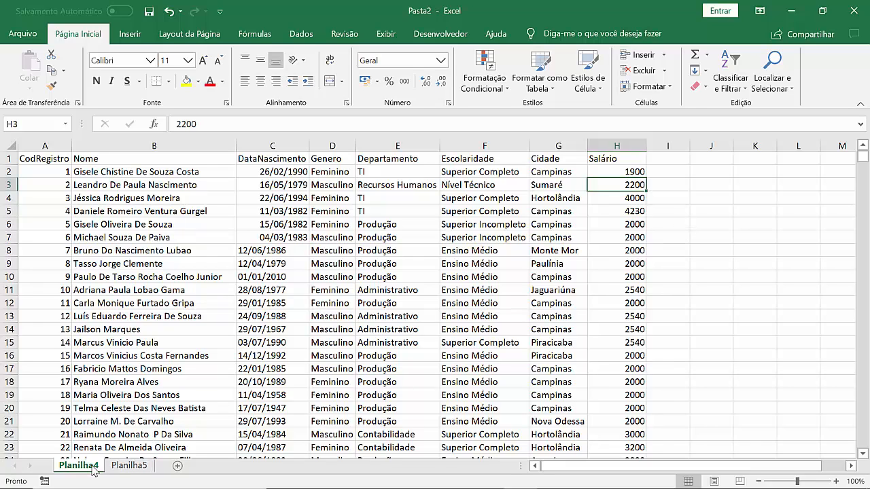
Rename the Planilha4 sheet as Base.
mouse_move(95, 469)
mouse_down()
mouse_move(105, 467)
mouse_move(95, 466)
mouse_up()
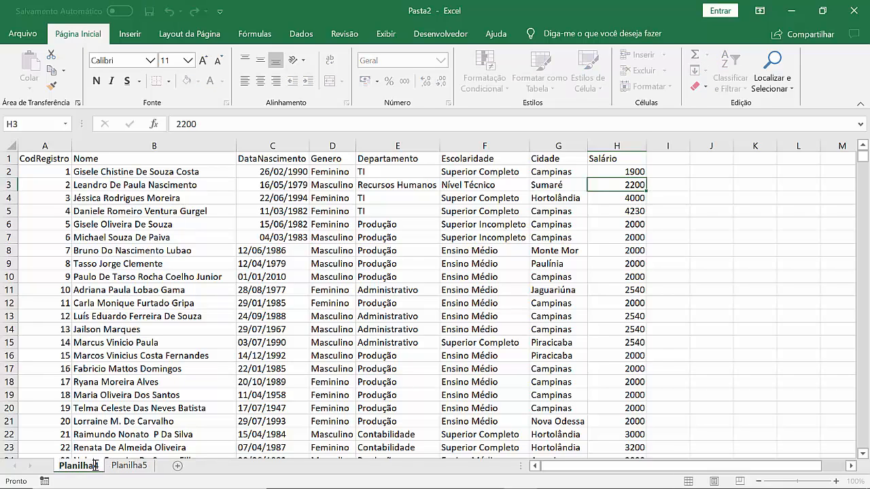
click(129, 466)
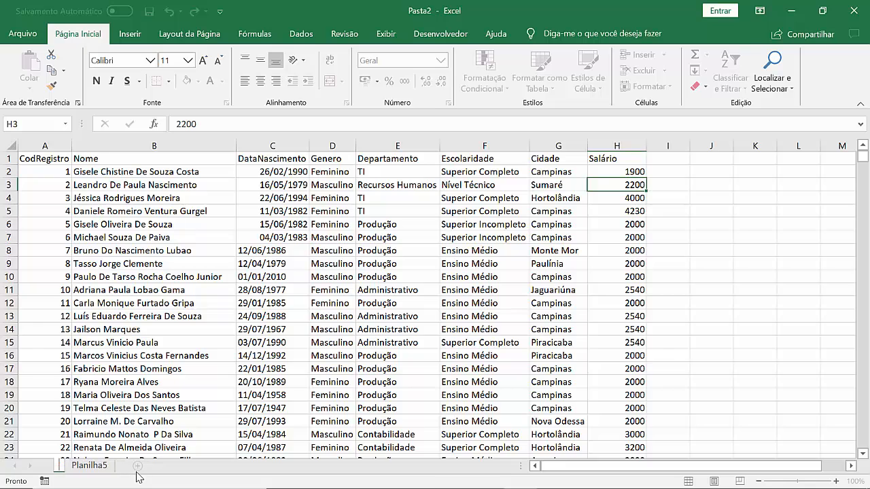
text(Base)
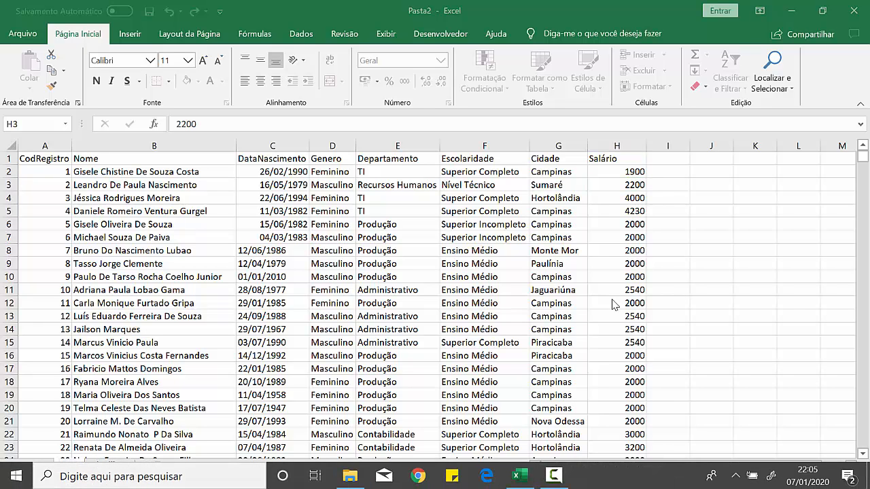
click(728, 316)
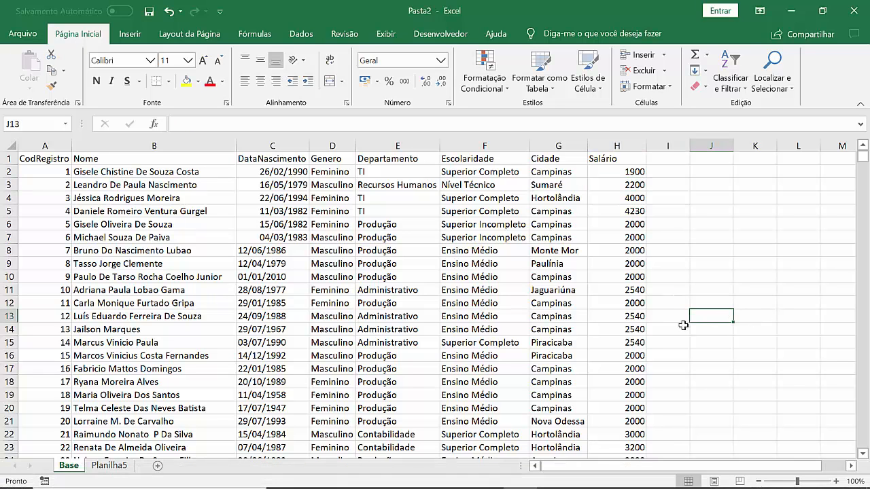
click(114, 468)
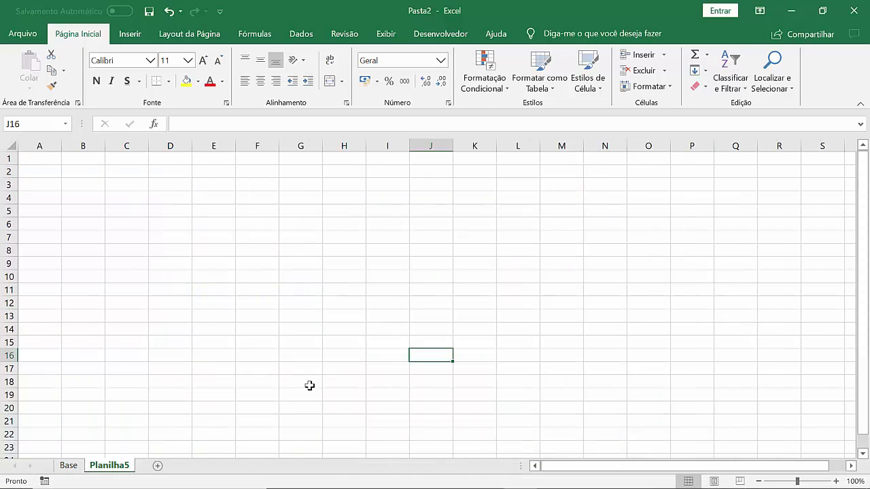
click(68, 468)
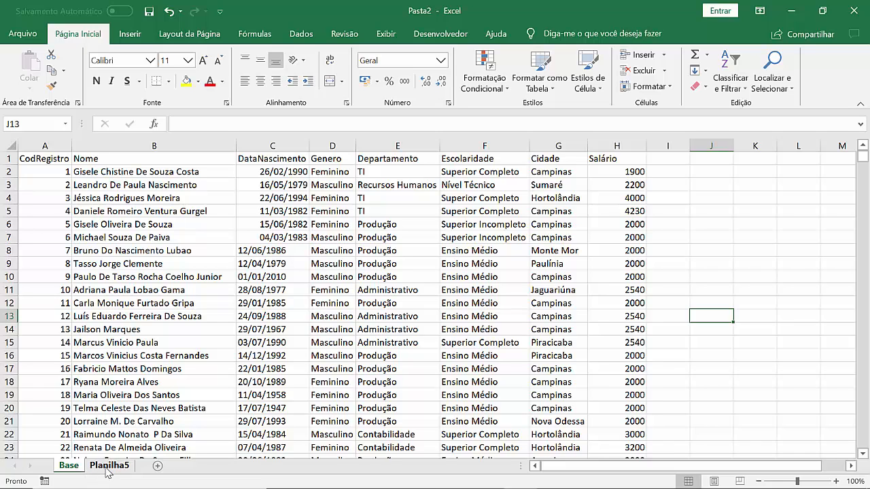
Select the whole employee data range A1:H96 on the Base sheet, including the header row.
click(40, 159)
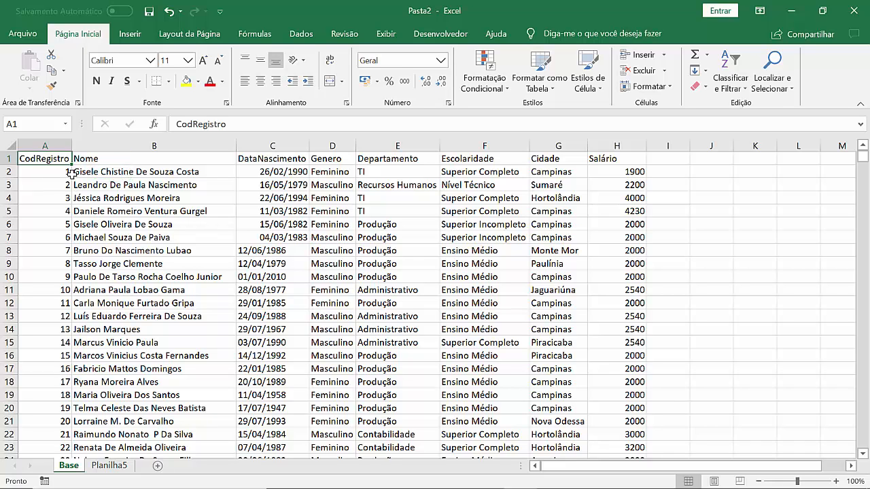
key(End)
key(End)
key(shift+Right)
key(shift+Right)
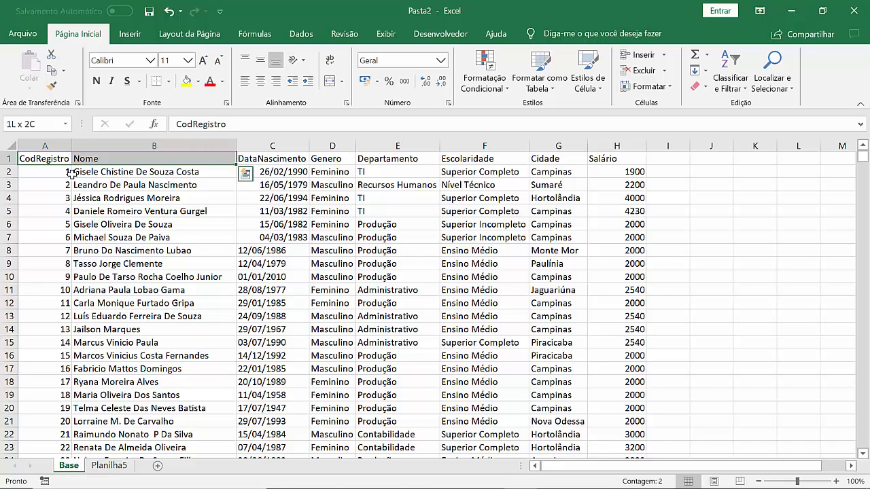
key(End)
key(End)
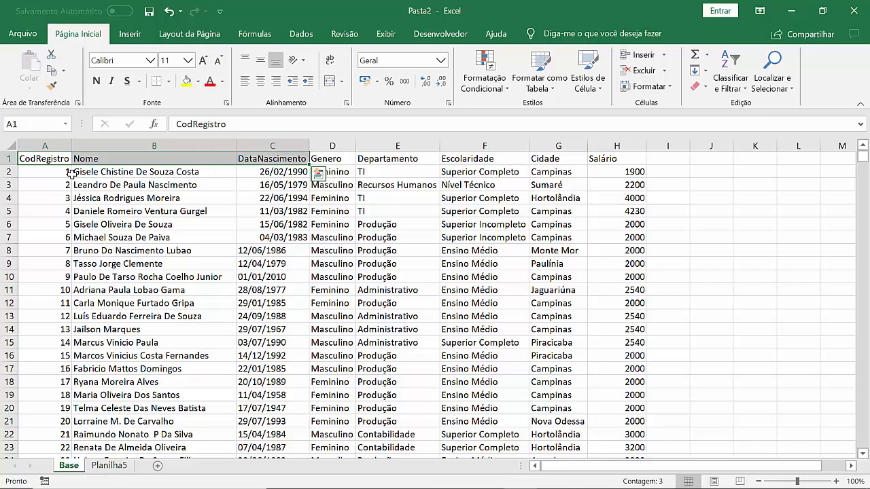
key(Down)
key(Up)
key(End)
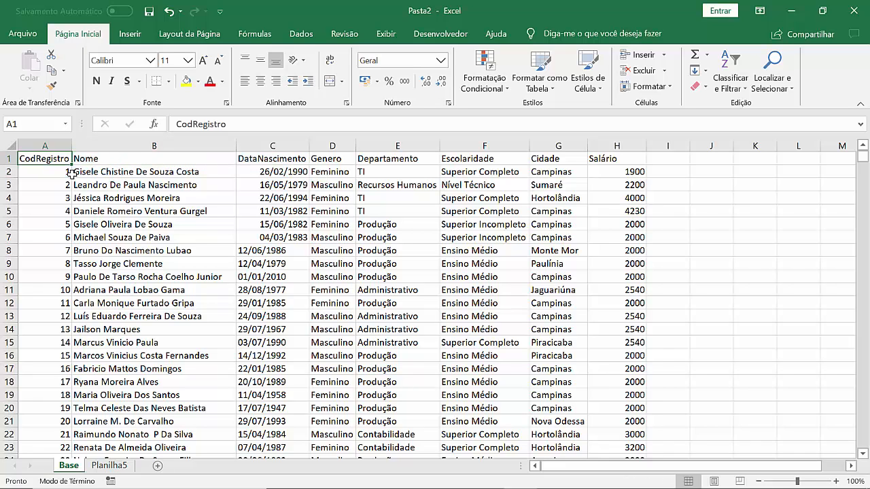
key(shift+Right)
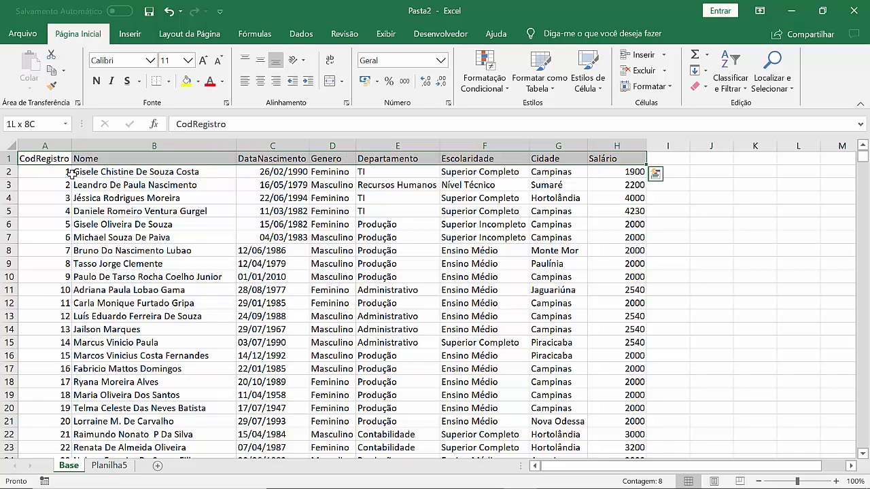
key(End)
key(ctrl+shift+Down)
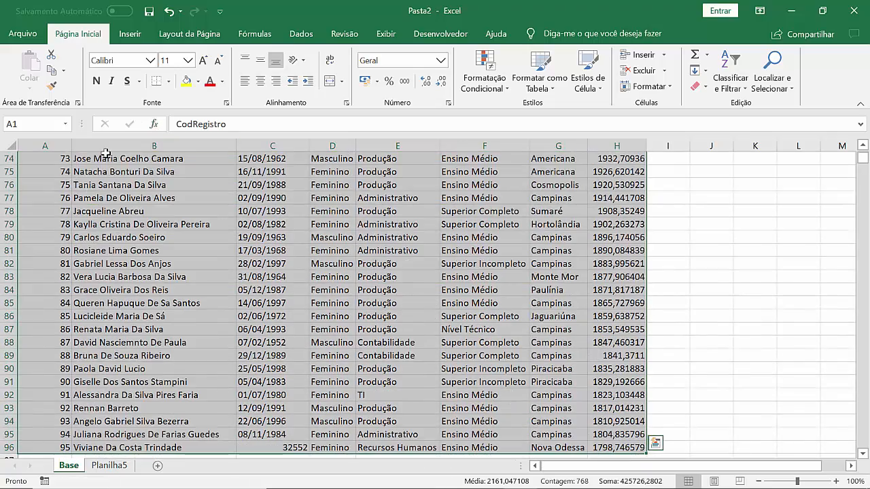
Convert the selected range A1:H96 into a table with headers, keeping the table name Tabela3.
click(135, 35)
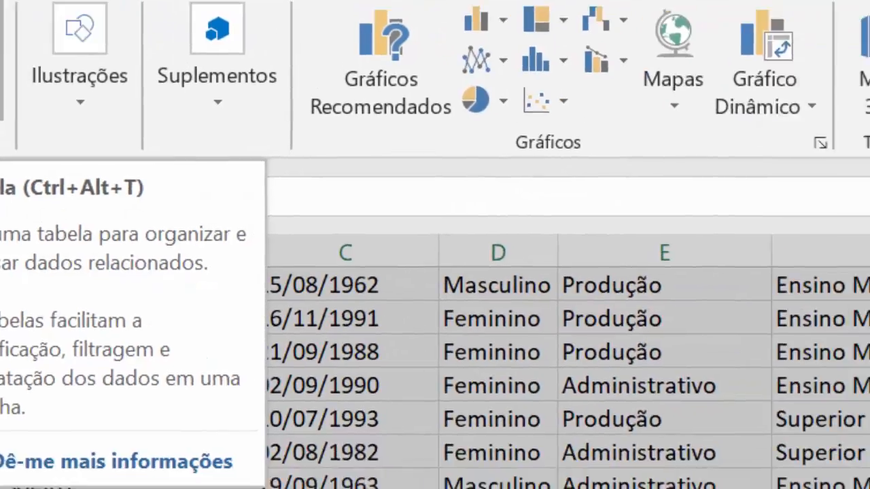
key(ctrl+alt+t)
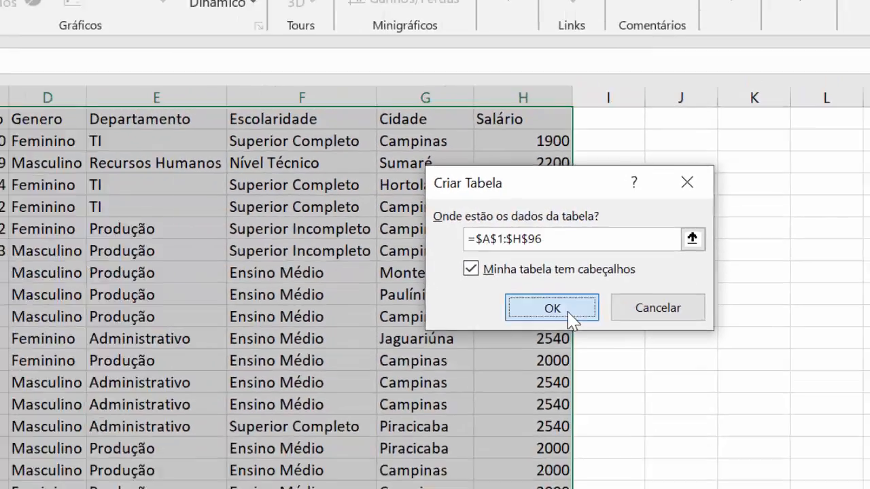
click(476, 355)
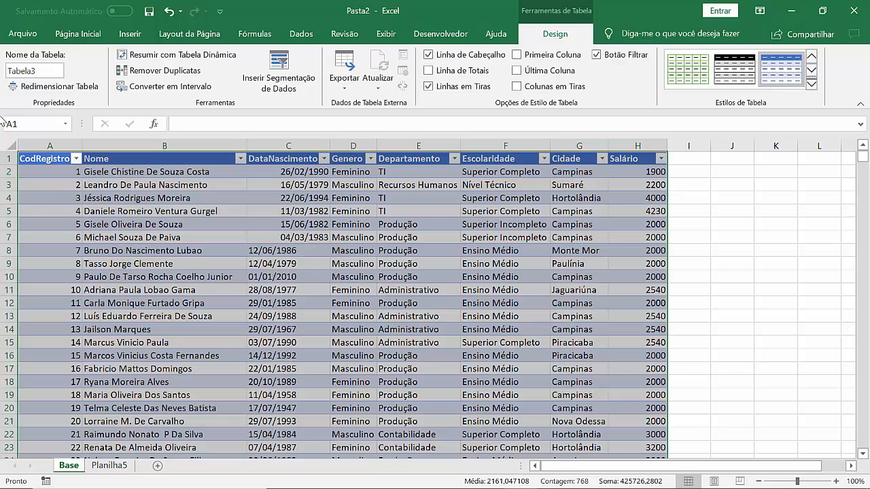
click(44, 71)
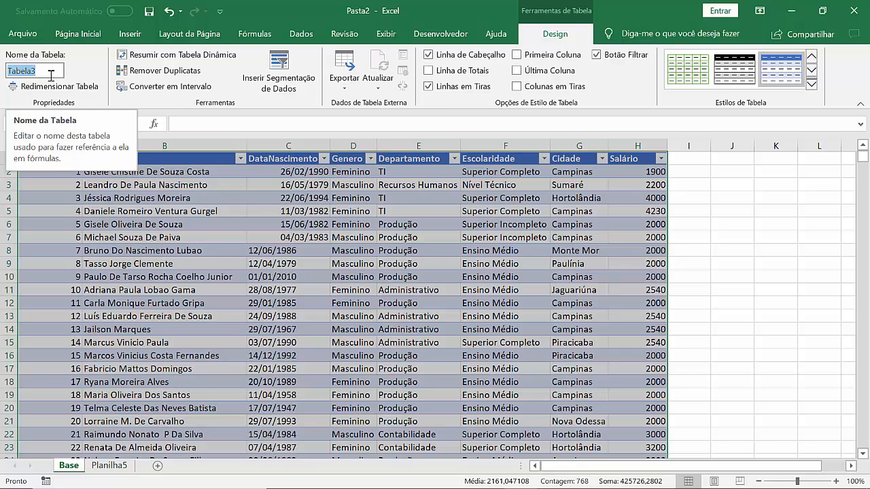
key(Return)
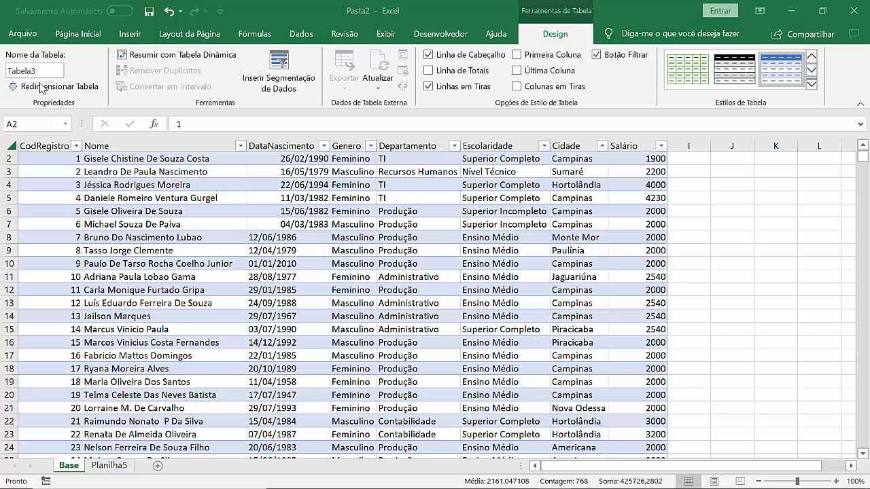
click(132, 34)
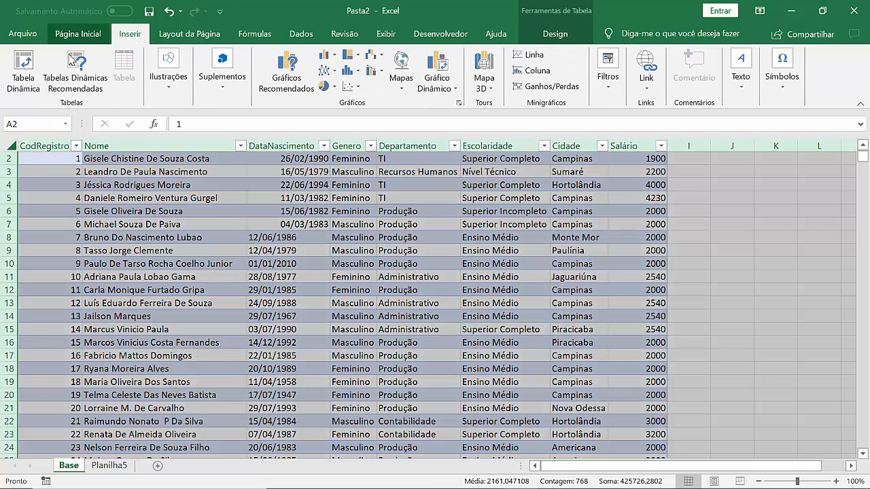
click(23, 79)
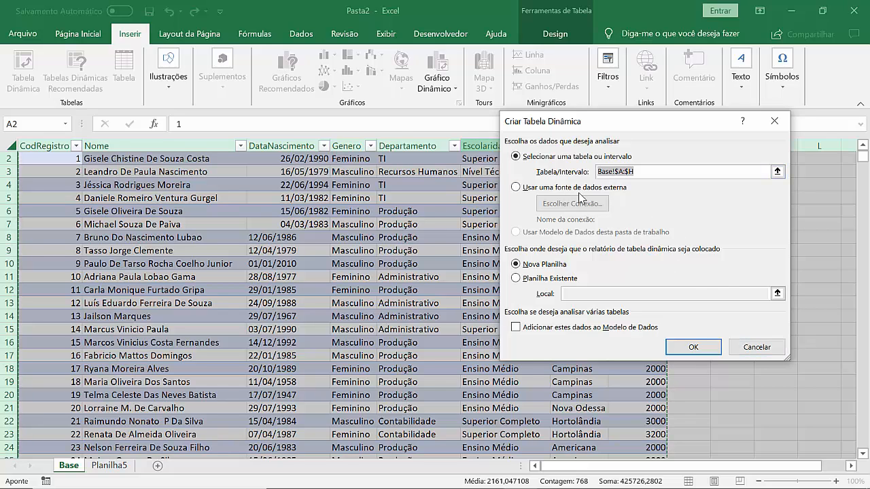
click(757, 347)
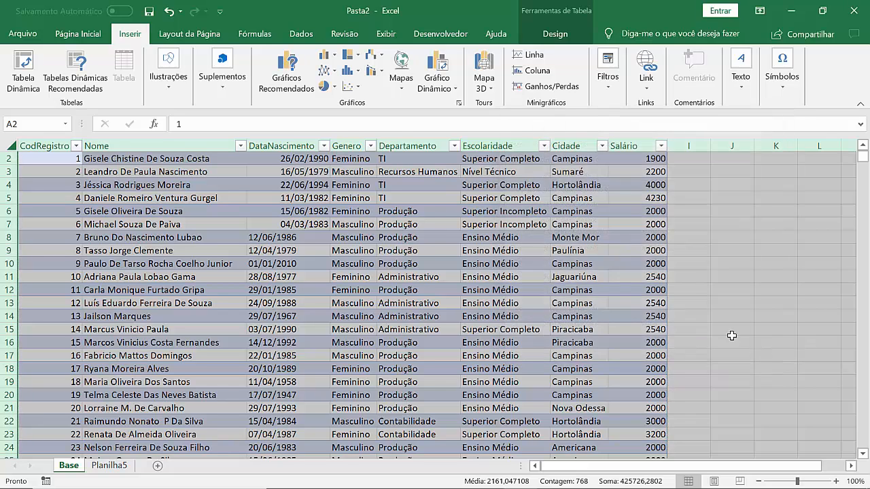
click(434, 315)
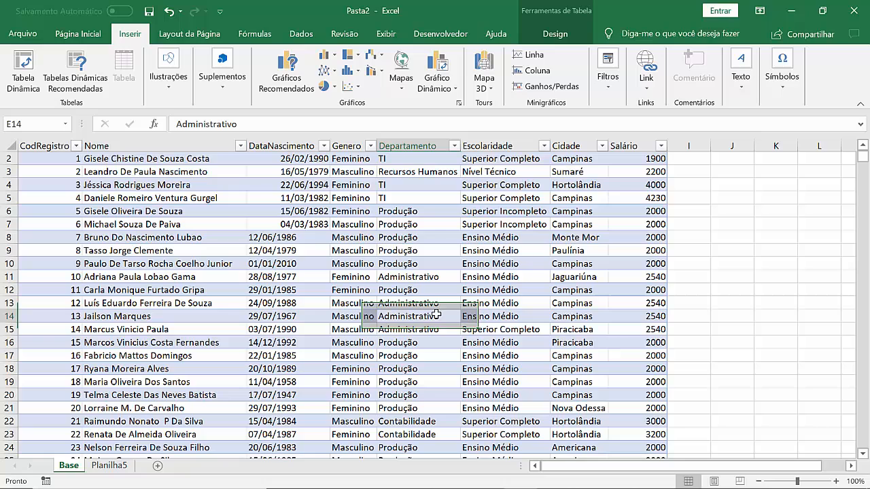
Start a PivotTable based on Tabela3, choosing an existing worksheet (Planilha Existente) as its destination.
click(54, 144)
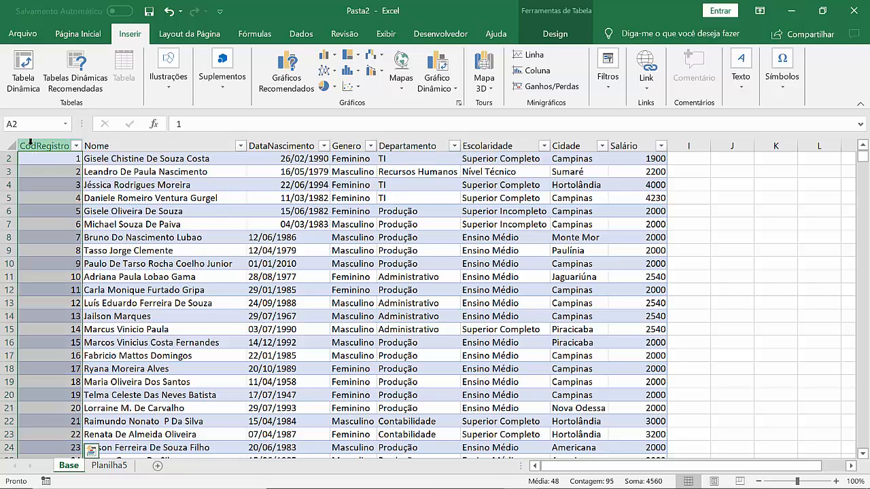
click(6, 144)
drag(92, 145, 663, 146)
scroll(602, 229, down, 18)
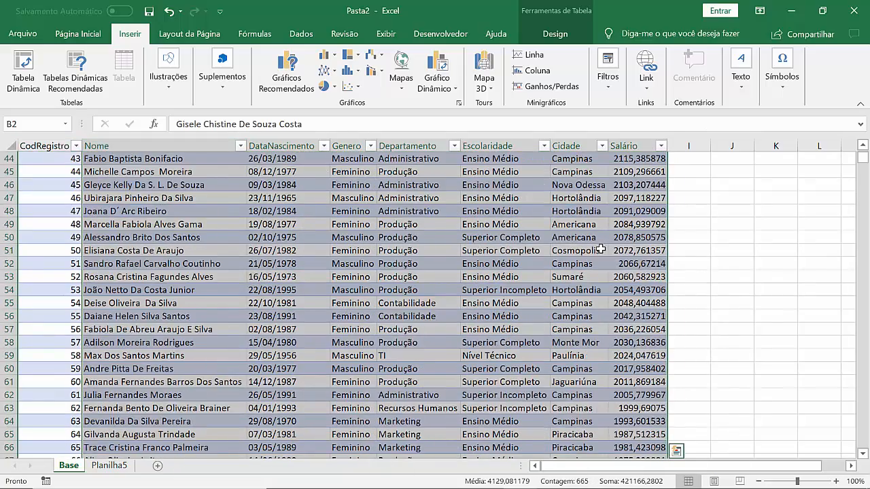
click(21, 85)
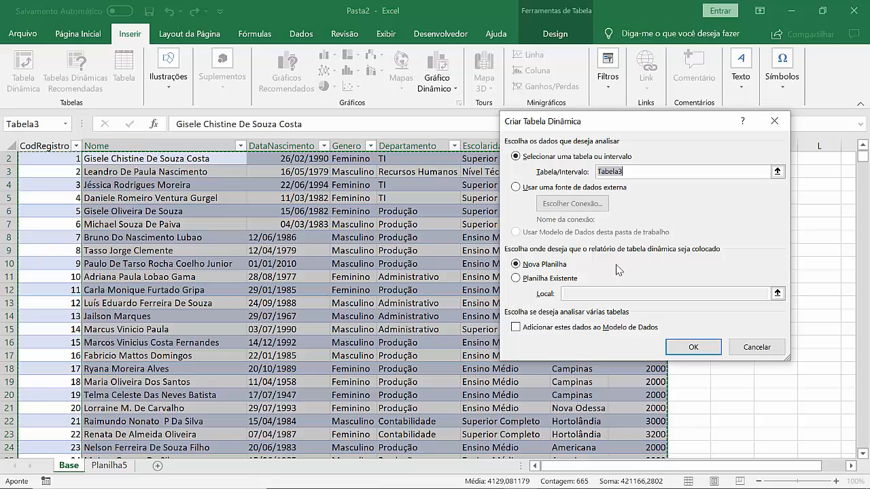
click(523, 282)
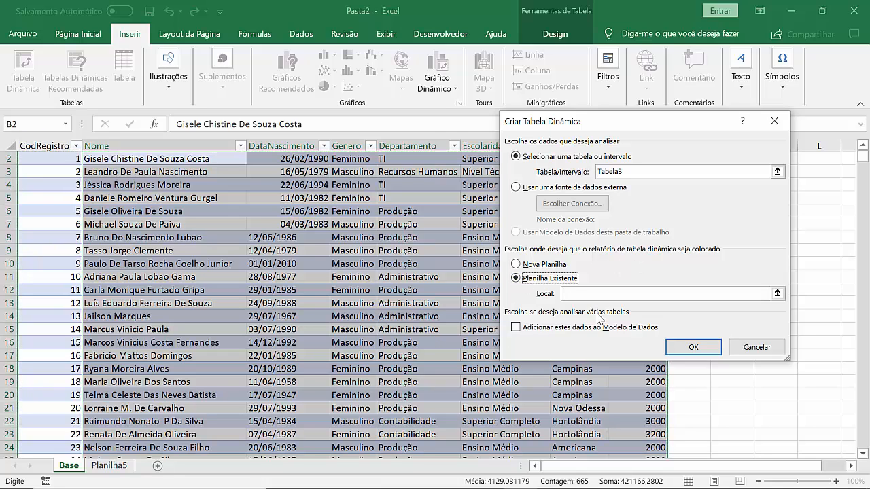
Set the PivotTable location to cell B3 of Planilha5 and create it there.
click(777, 294)
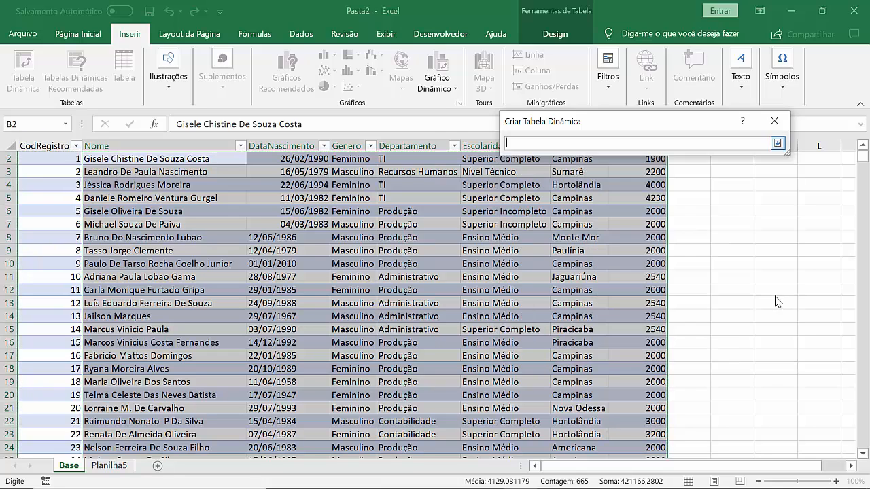
click(778, 142)
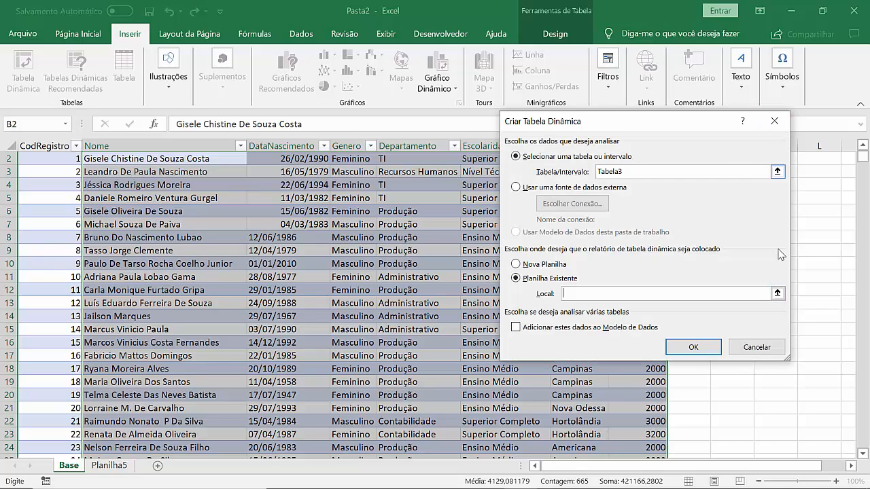
click(777, 293)
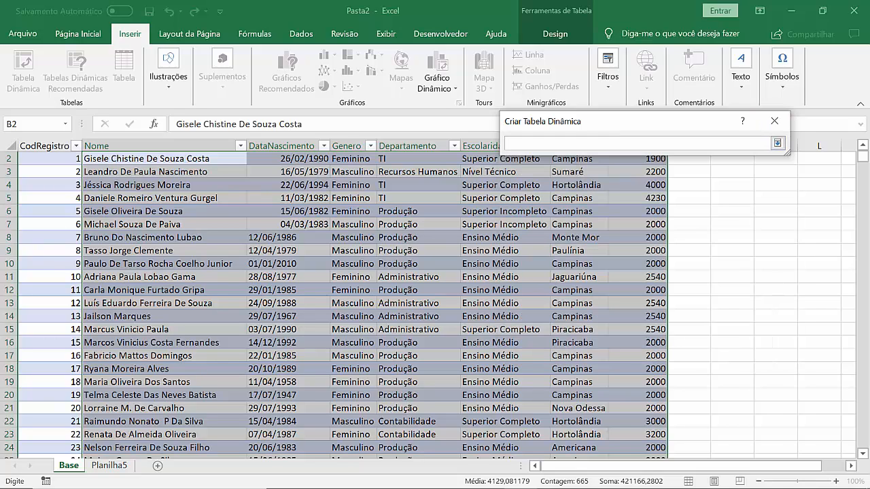
click(109, 466)
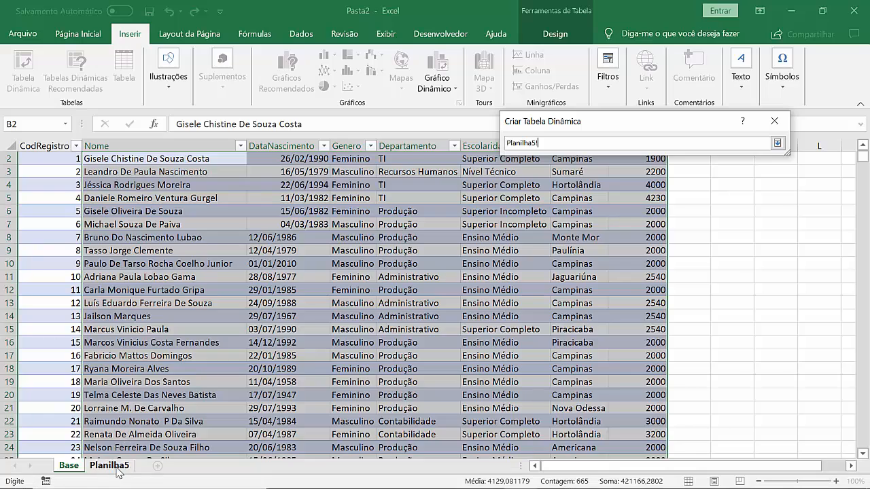
click(87, 186)
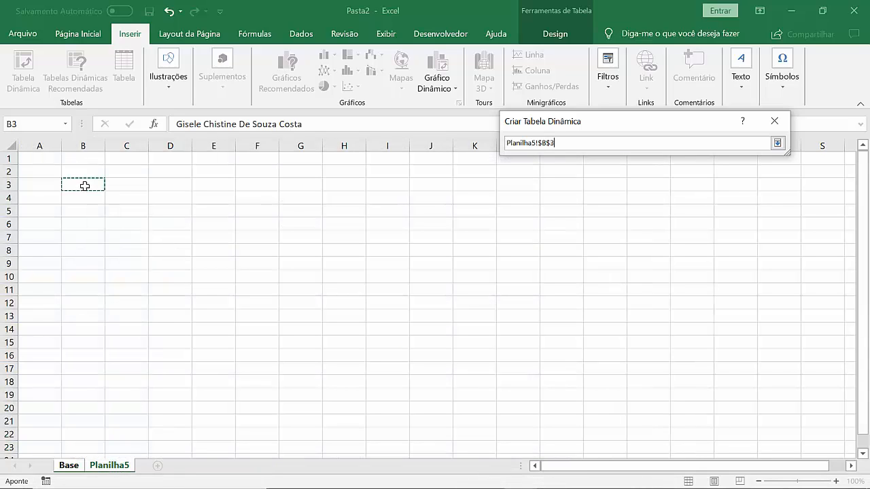
key(Return)
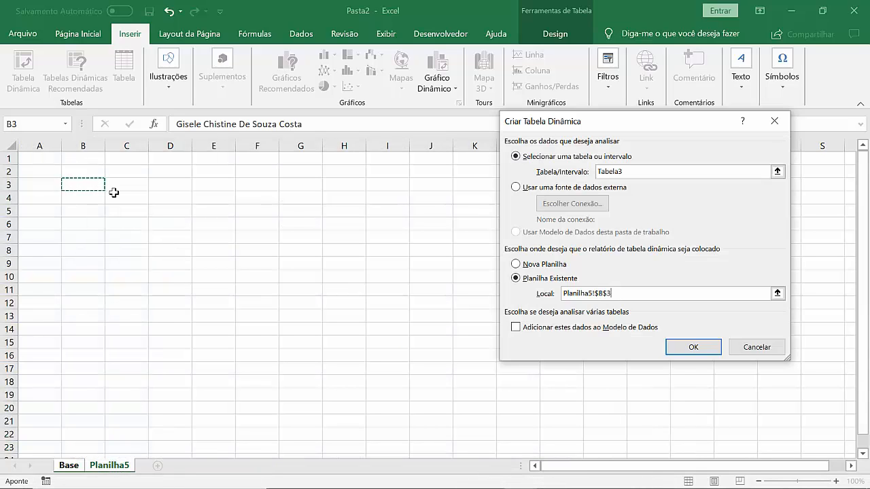
click(687, 348)
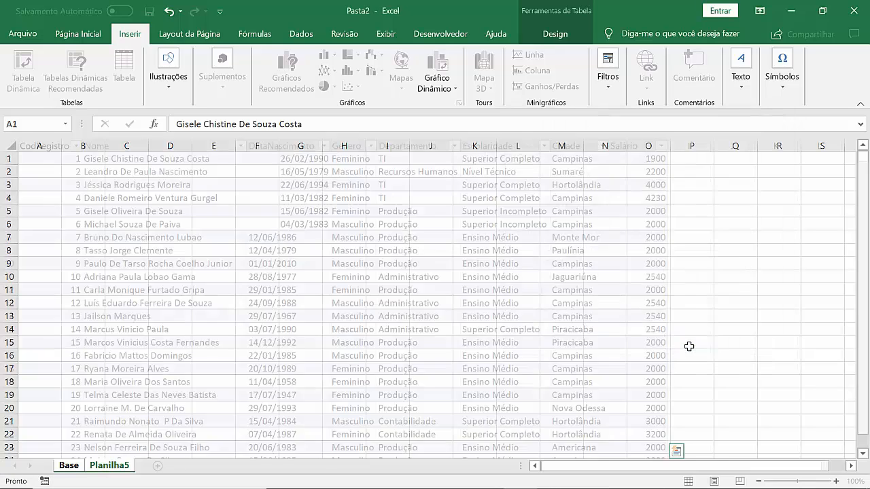
click(687, 345)
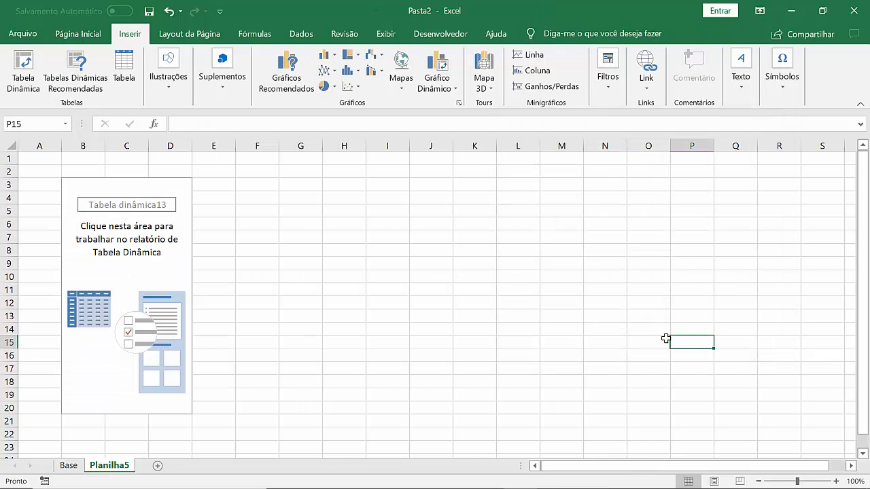
Add CodRegistro to the PivotTable's values area and summarize it by count (Contagem).
click(100, 271)
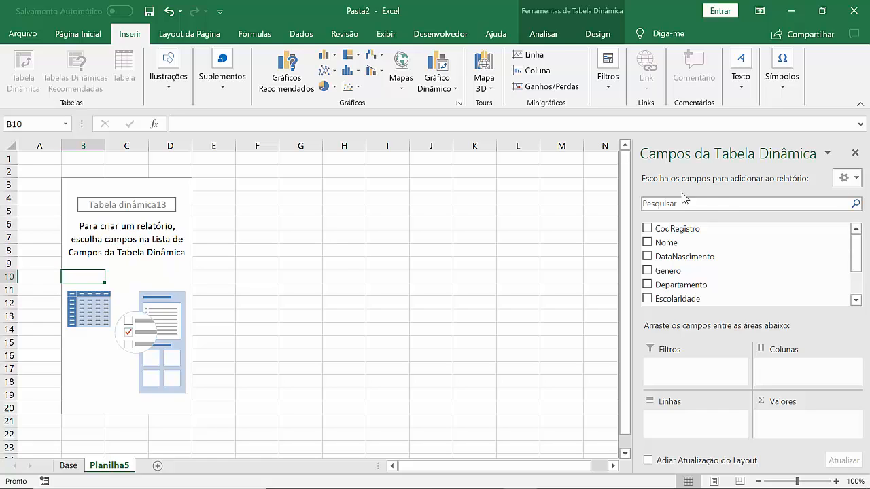
drag(676, 233, 808, 432)
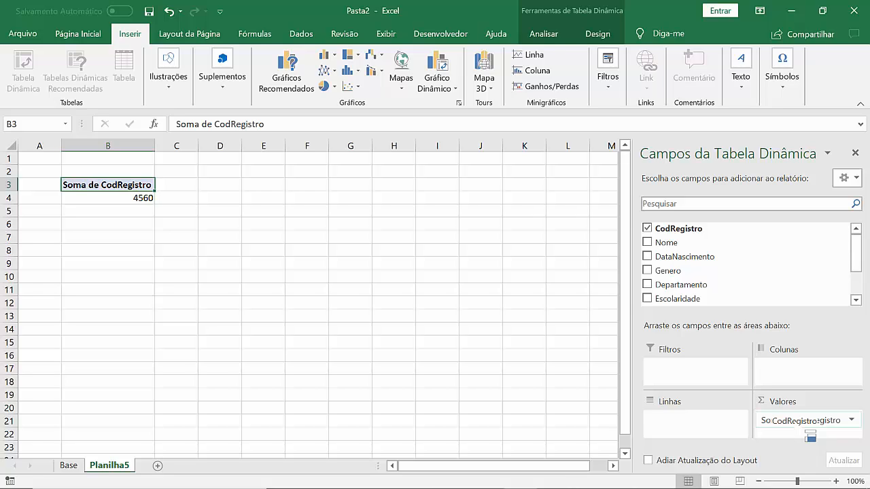
click(852, 421)
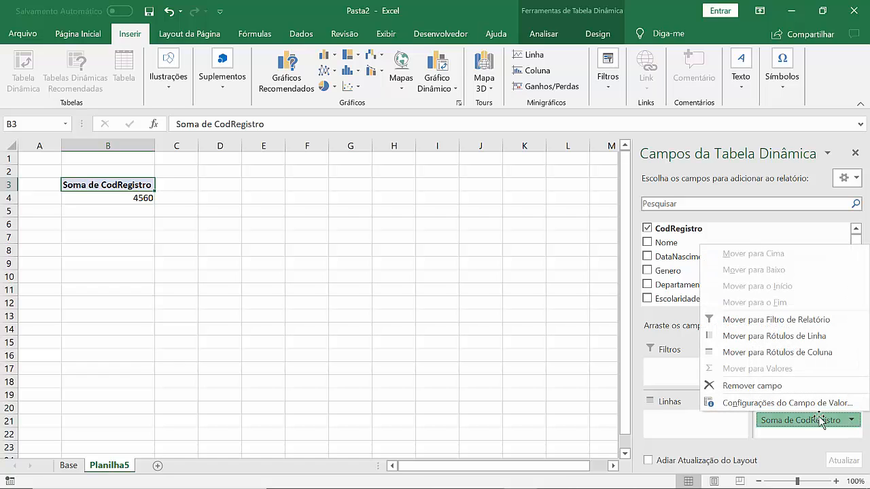
click(807, 406)
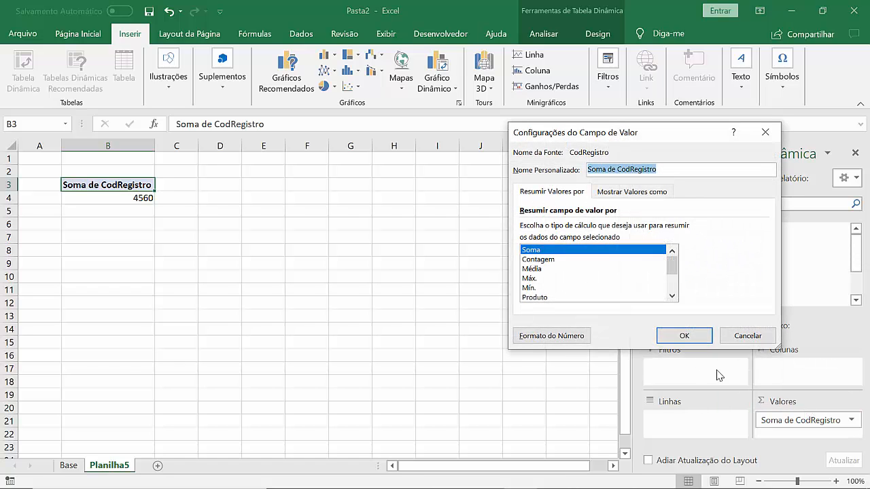
click(542, 260)
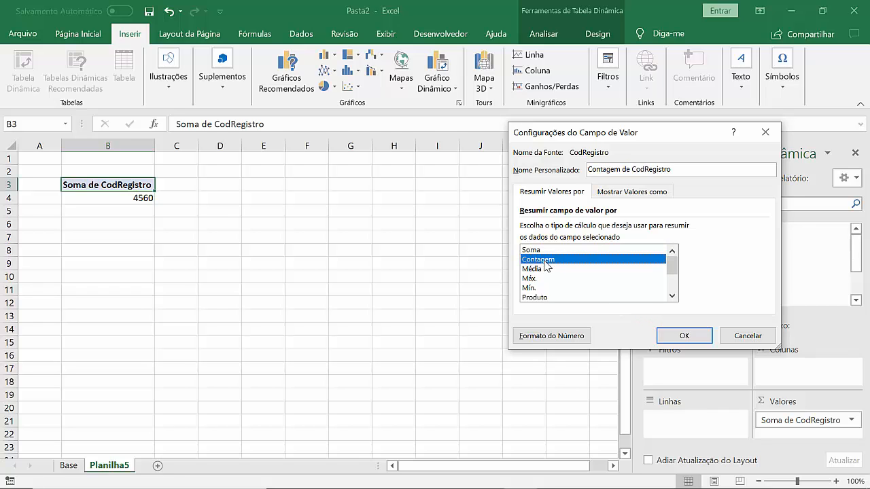
click(683, 336)
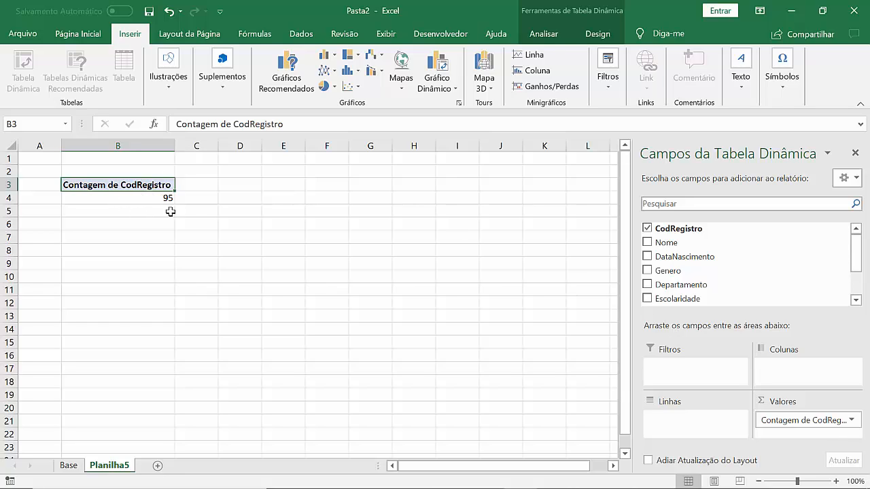
key(Down)
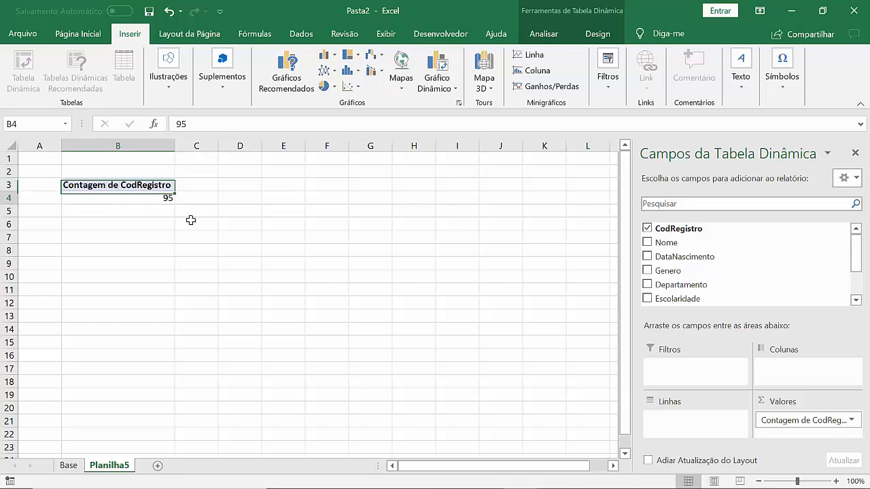
key(Up)
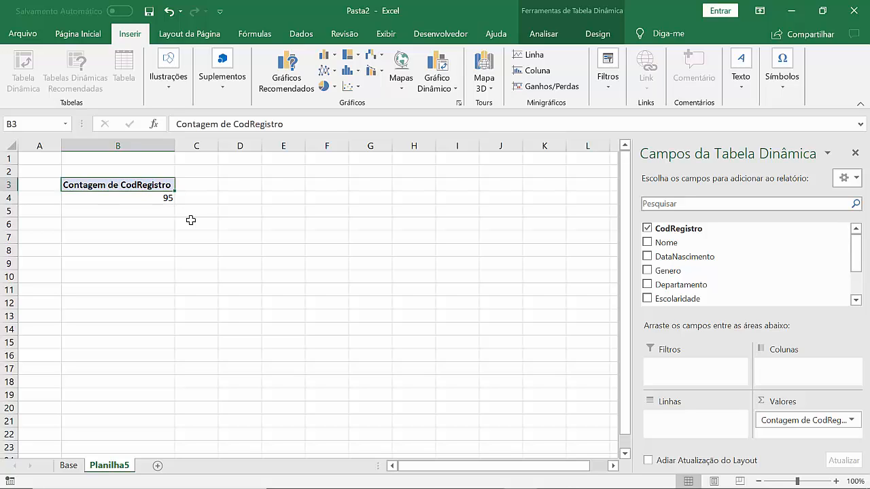
Copy the CodRegistro count PivotTable in B3:B4 and paste it at cell D3.
key(shift+Down)
key(ctrl+c)
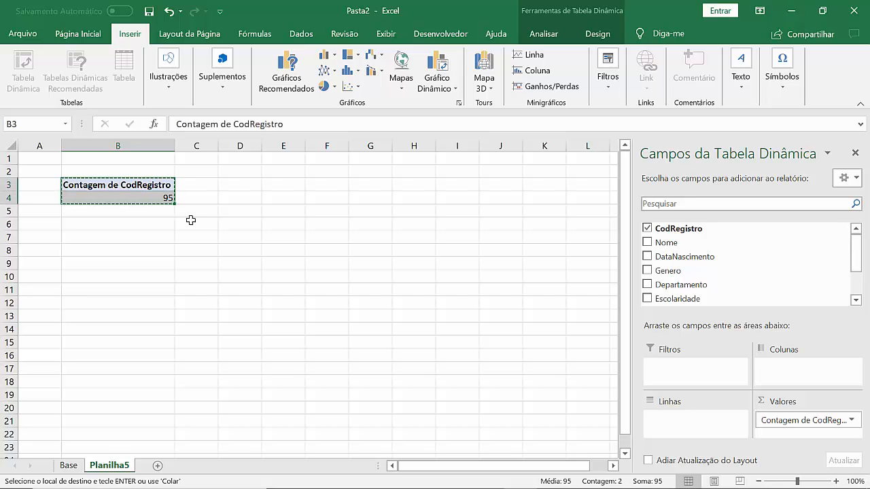
key(Right)
key(Right)
key(ctrl+v)
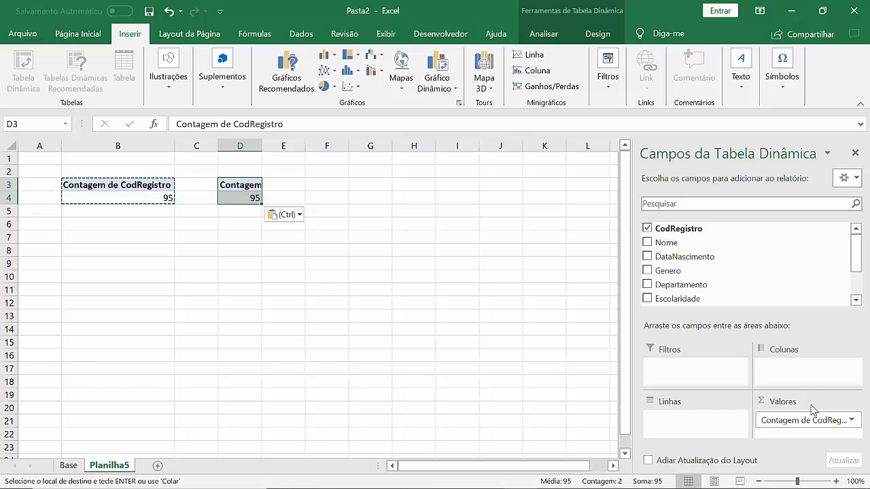
Add Genero to the rows area of the PivotTable at D3.
drag(681, 271, 719, 435)
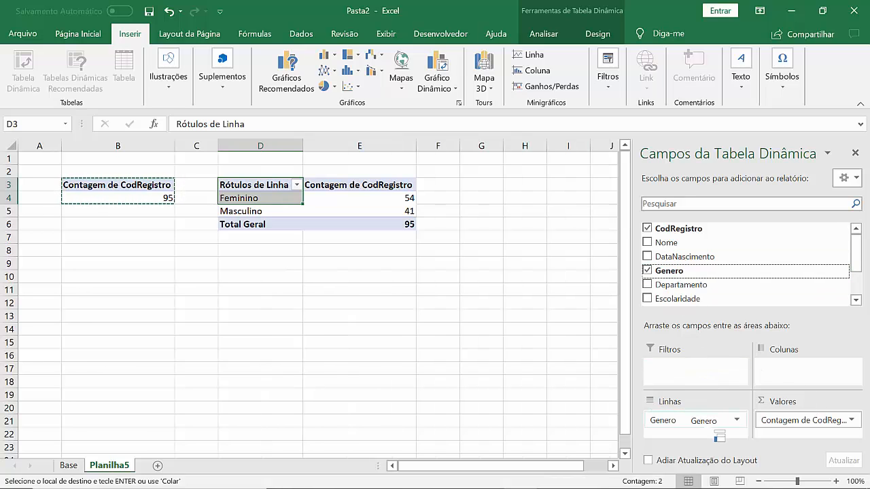
click(247, 213)
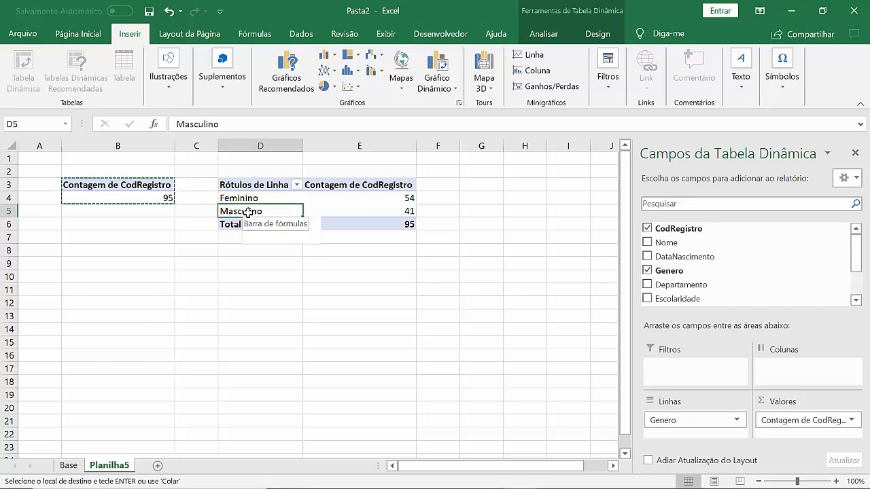
click(406, 213)
click(407, 197)
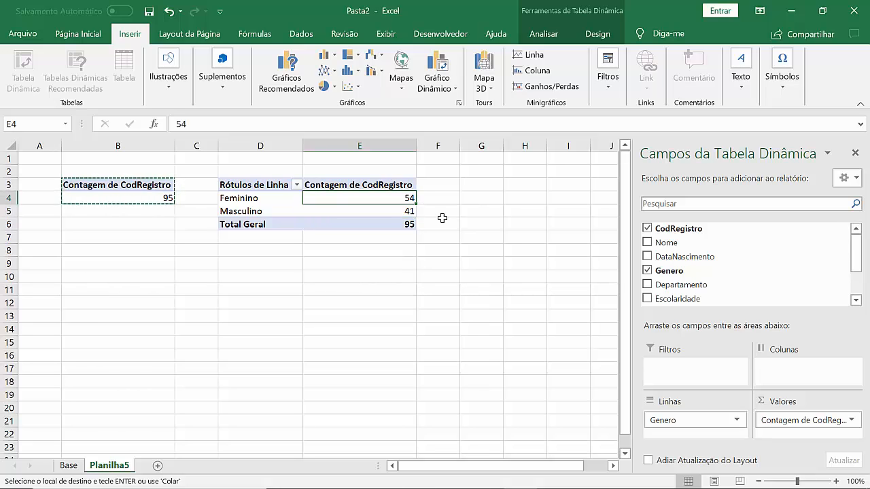
Enter the section label Cidade in cell A9, below the existing PivotTables.
click(55, 265)
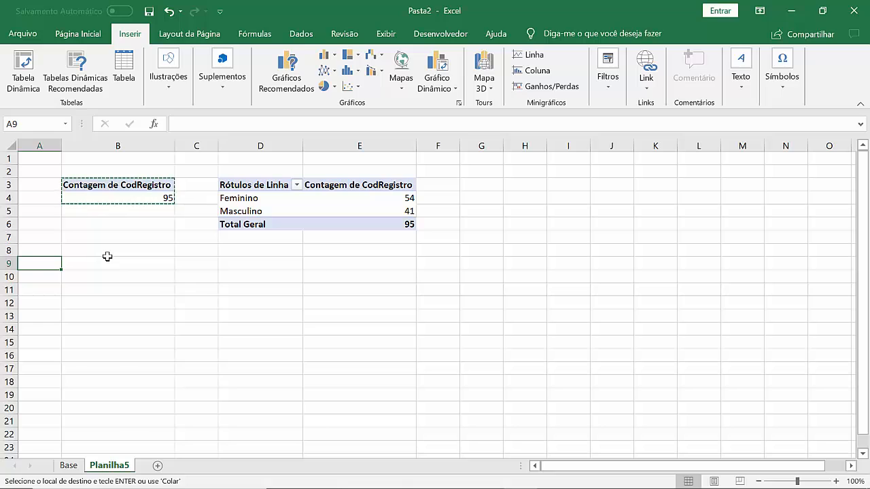
text(Cidade)
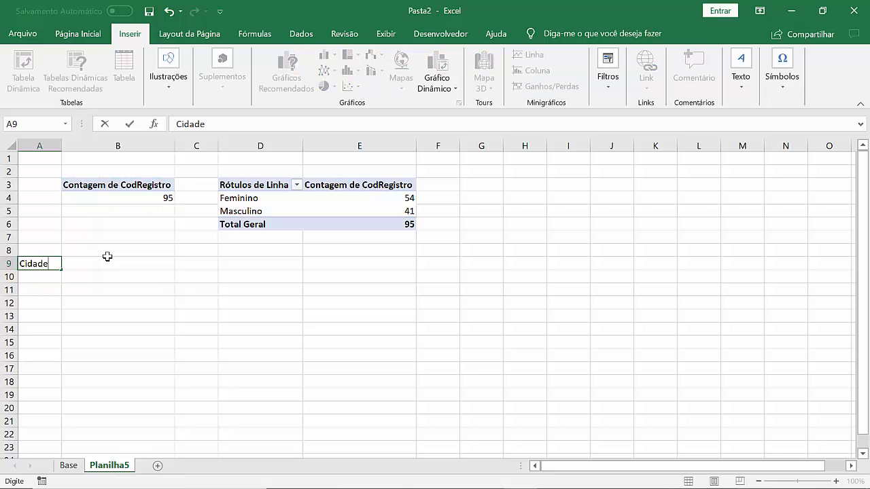
key(Return)
key(Up)
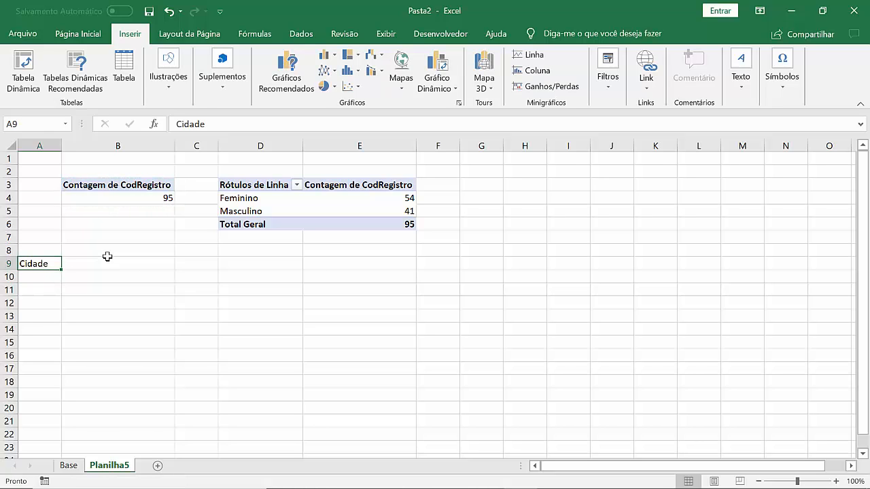
Apply a bottom border across the entire row 9 to underline the Cidade section heading.
click(8, 264)
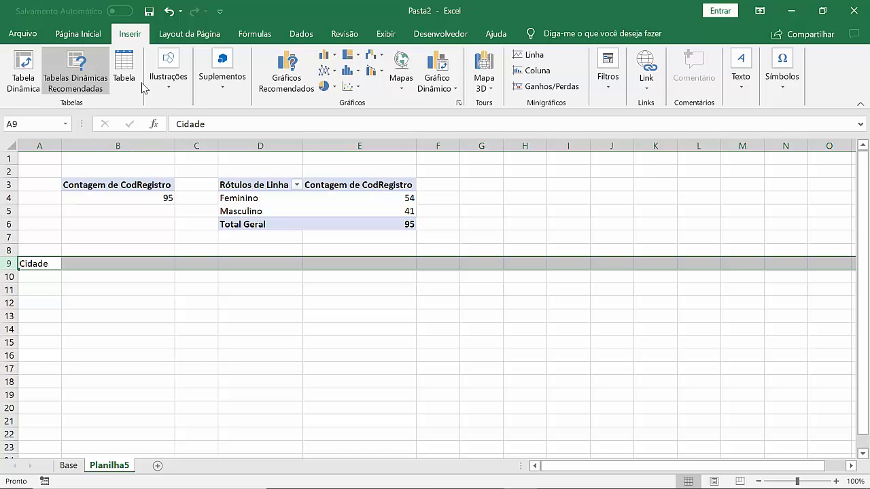
click(22, 34)
click(15, 20)
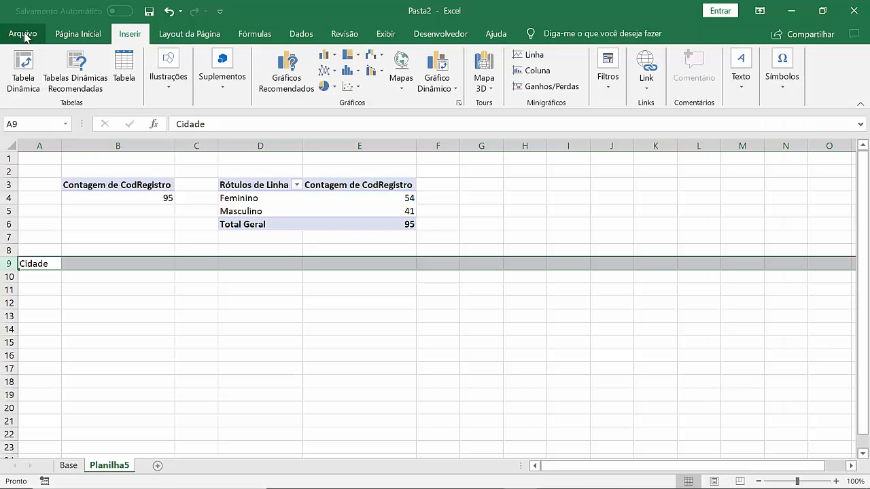
click(76, 34)
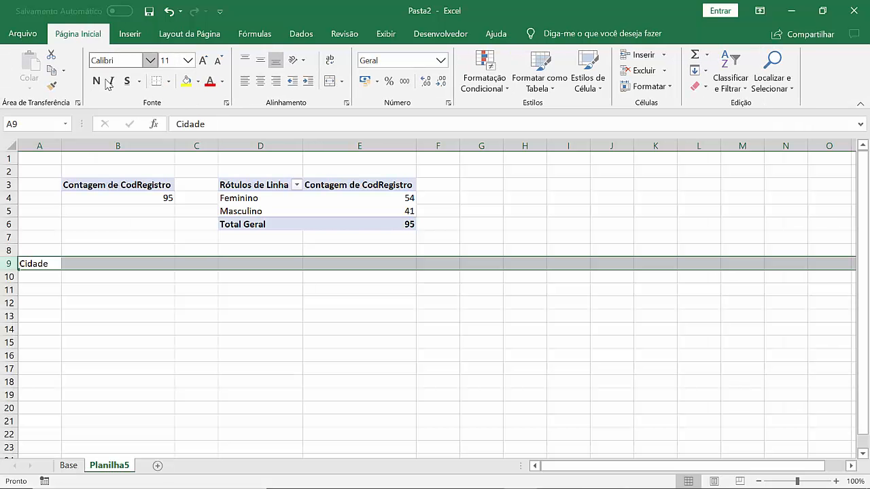
click(155, 82)
click(78, 288)
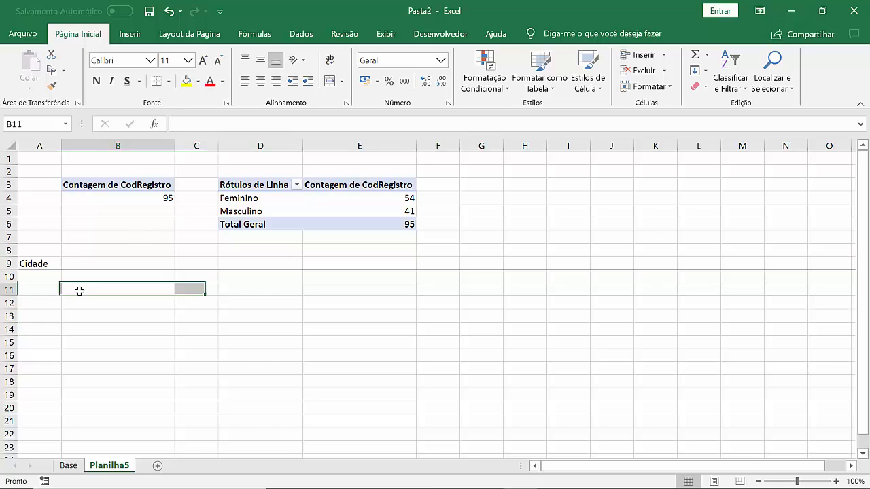
click(45, 288)
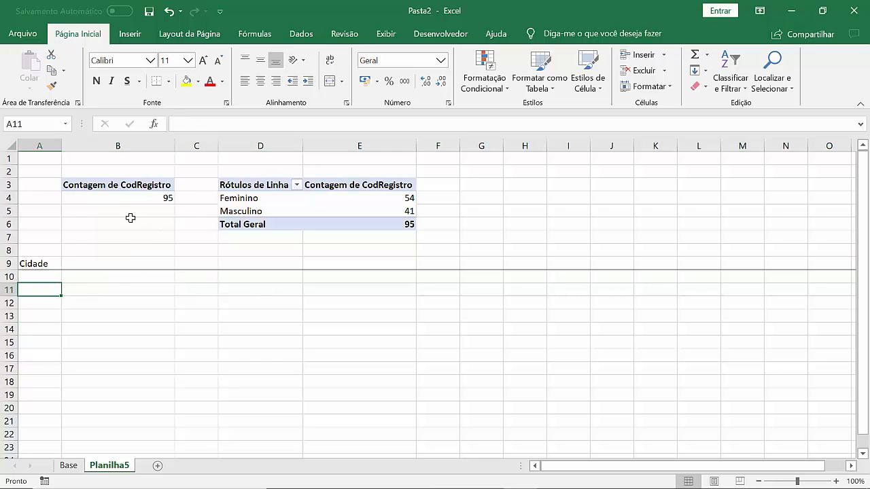
click(136, 183)
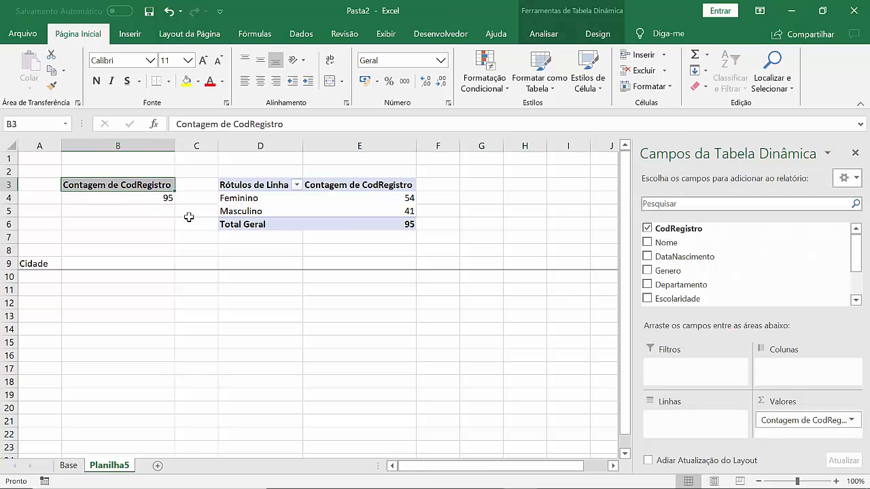
key(Down)
key(Up)
key(Down)
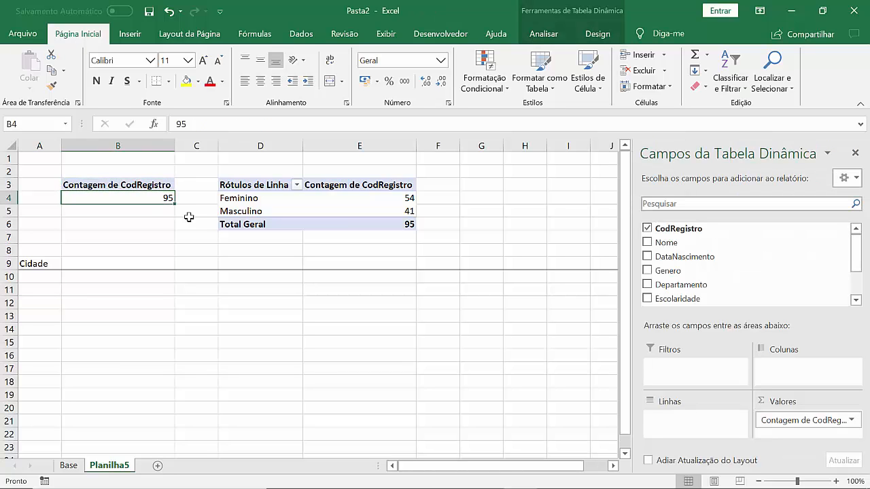
key(Up)
key(Down)
Copy the CodRegistro count PivotTable in B3:B4 to cell B11, under the Cidade heading.
drag(153, 184, 112, 196)
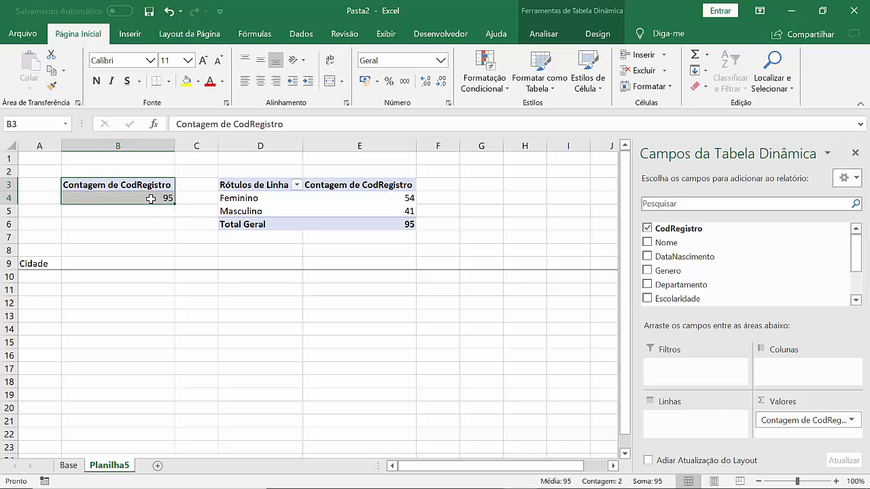
key(ctrl+c)
click(86, 291)
key(ctrl+v)
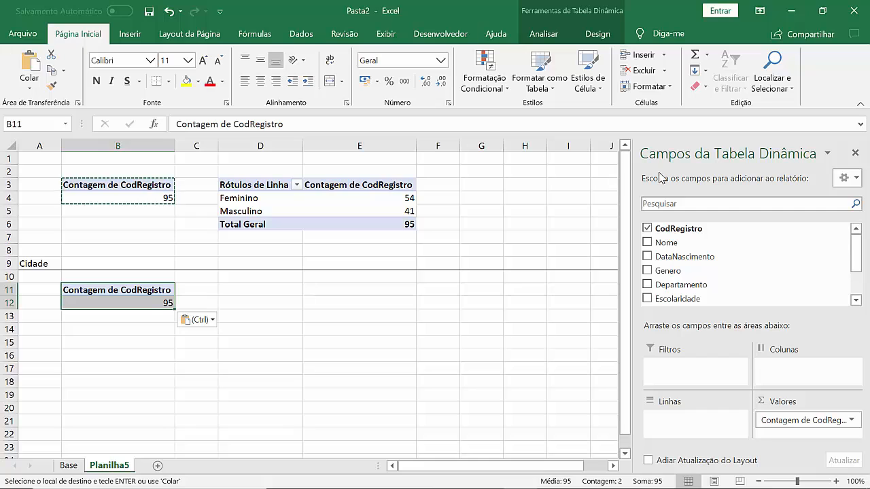
Add Cidade to the columns area of the PivotTable at B11, and move the field to the rows area.
drag(775, 227, 743, 231)
key(F10)
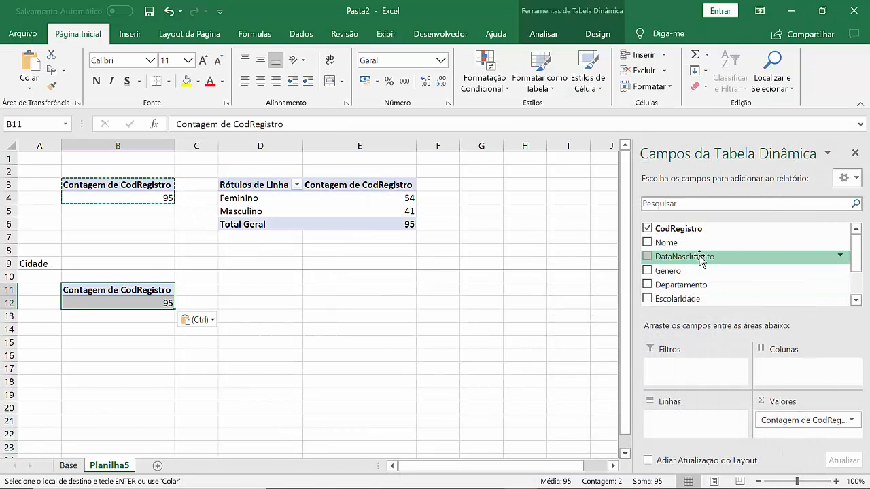
scroll(702, 274, down, 1)
drag(704, 265, 798, 368)
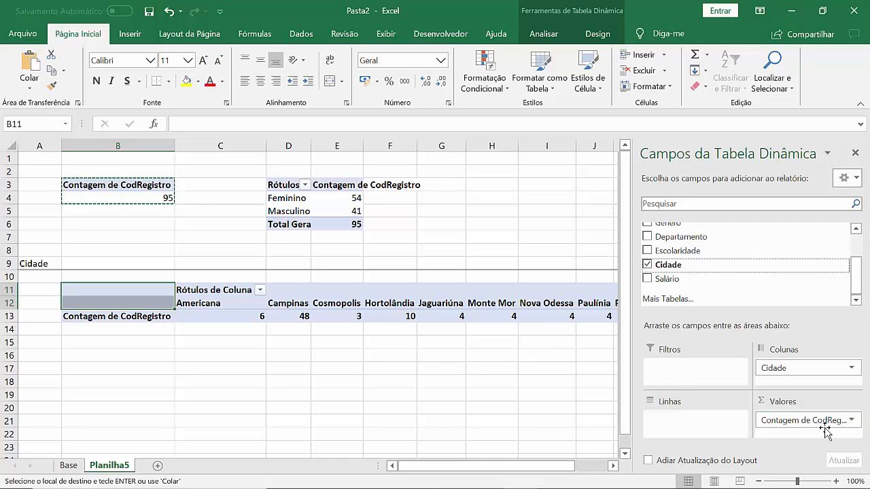
drag(795, 368, 688, 425)
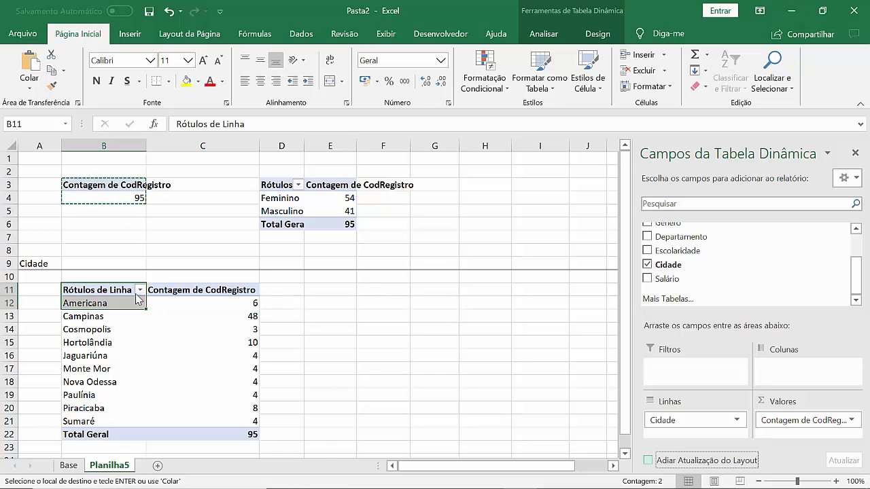
key(Tab)
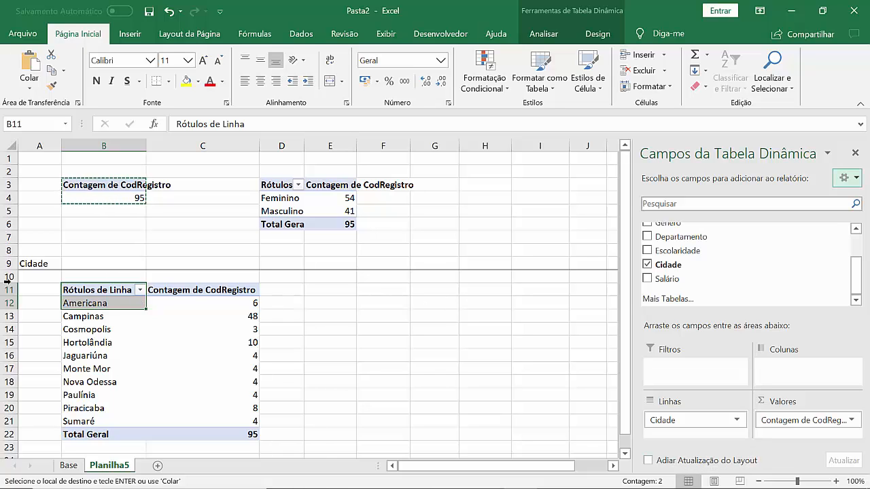
click(202, 342)
Copy the whole count-by-city PivotTable in B11:C22 and paste it at cell E11.
click(113, 290)
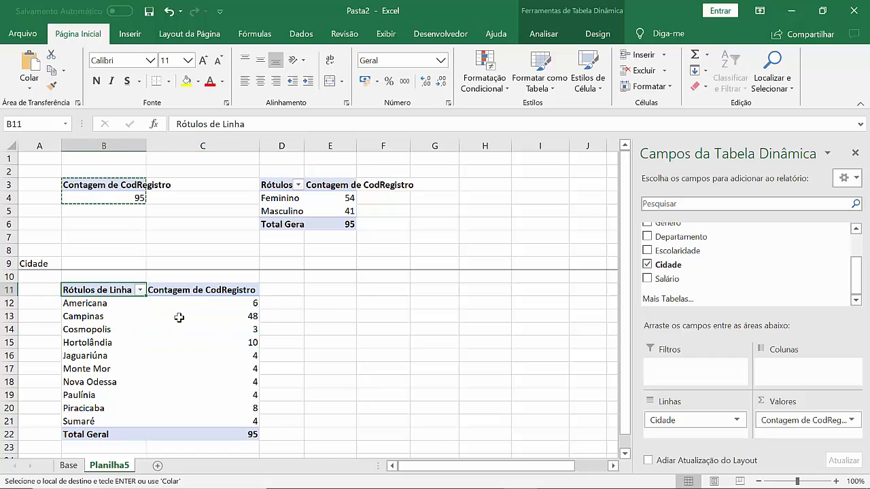
key(shift+Down)
key(shift+Down)
key(shift+Down)
key(shift+Down)
key(shift+Down)
key(shift+Down)
key(shift+Down)
key(shift+Down)
key(shift+Down)
key(shift+Down)
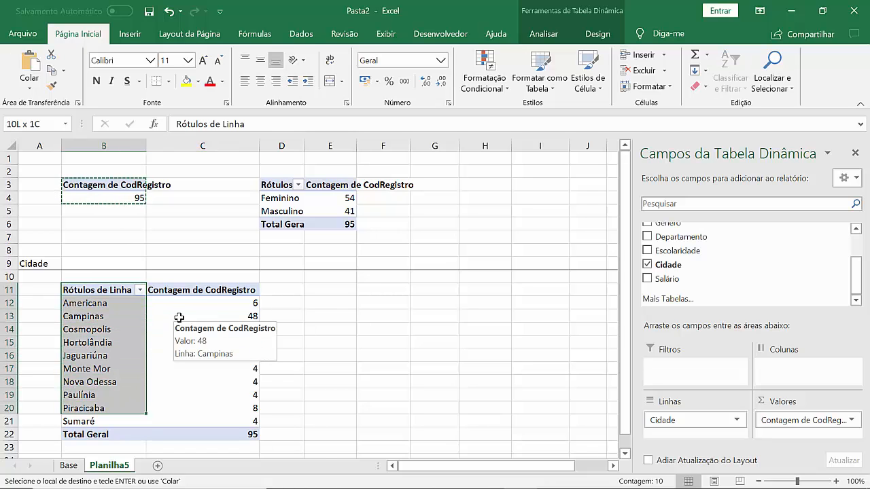
key(shift+Down)
key(shift+Right)
key(ctrl+c)
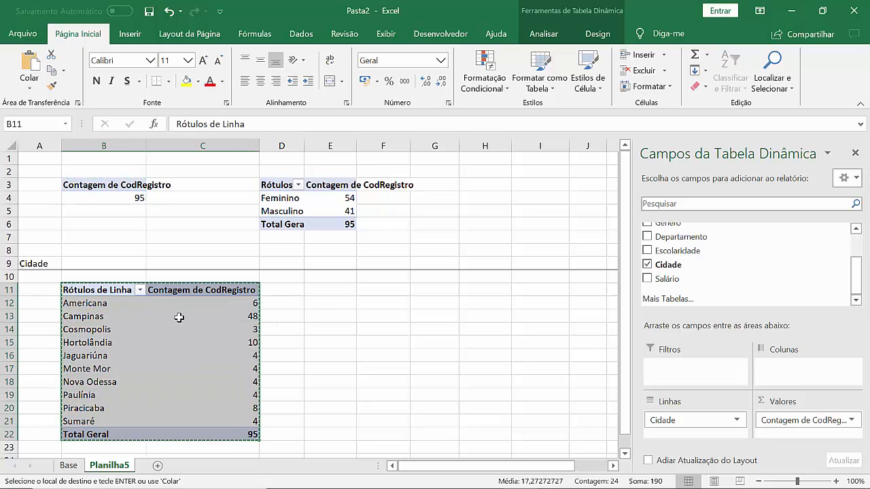
click(324, 294)
key(ctrl+v)
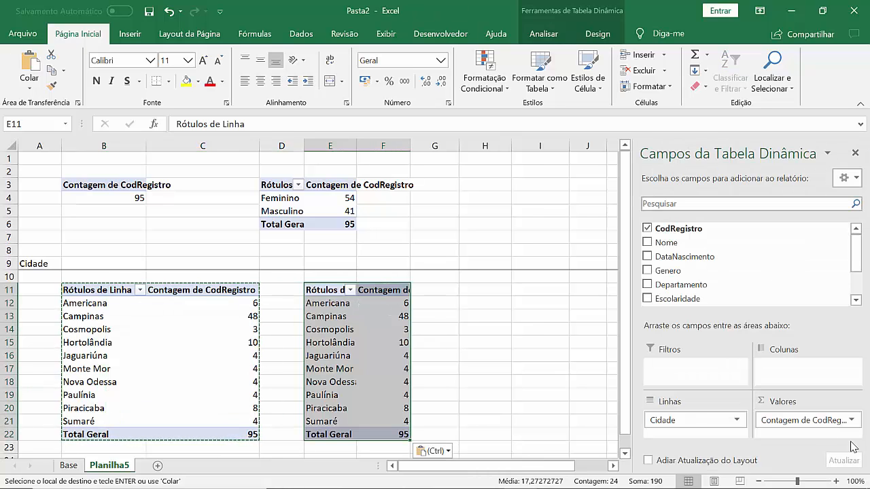
Replace the CodRegistro count with the sum of Salário in the values area of the PivotTable at E11.
drag(824, 420, 561, 408)
scroll(720, 265, down, 1)
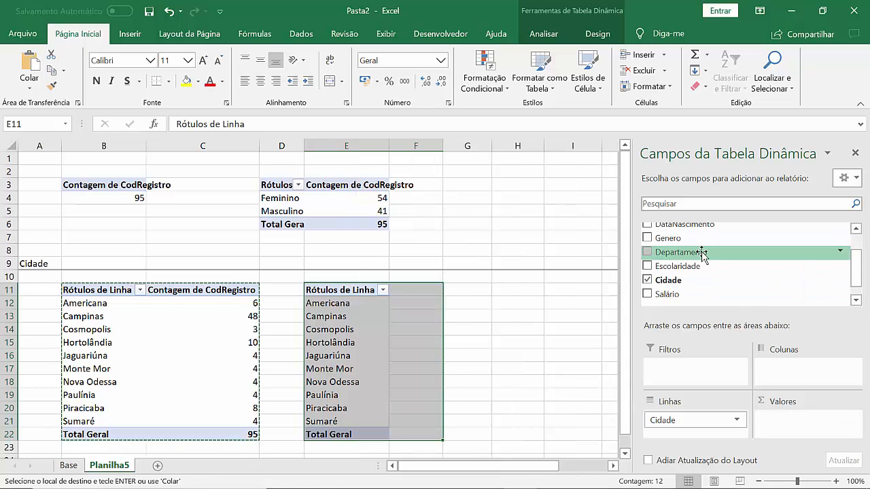
drag(667, 294, 795, 419)
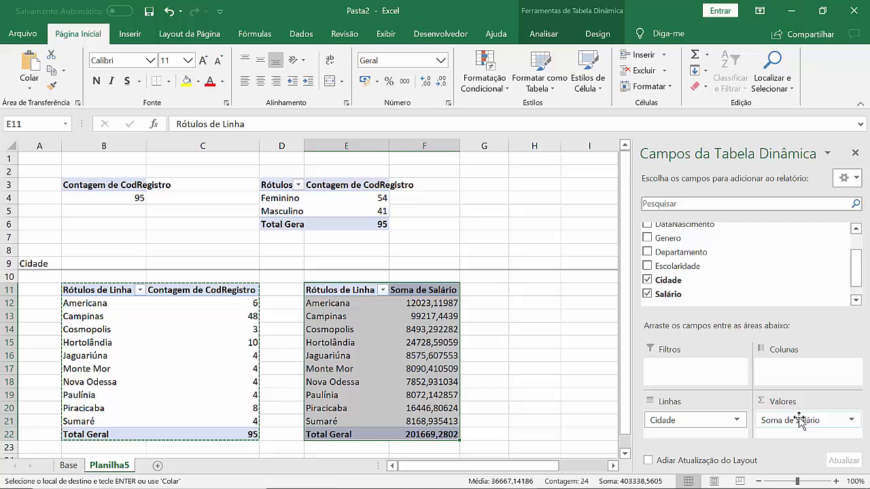
click(530, 354)
click(447, 316)
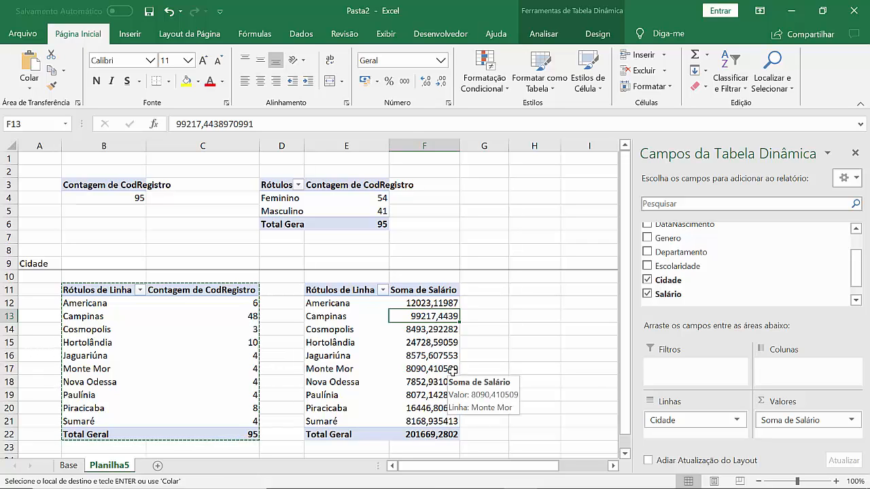
Copy the salary-by-city PivotTable in E11:F22 and paste it at cell H11.
click(340, 290)
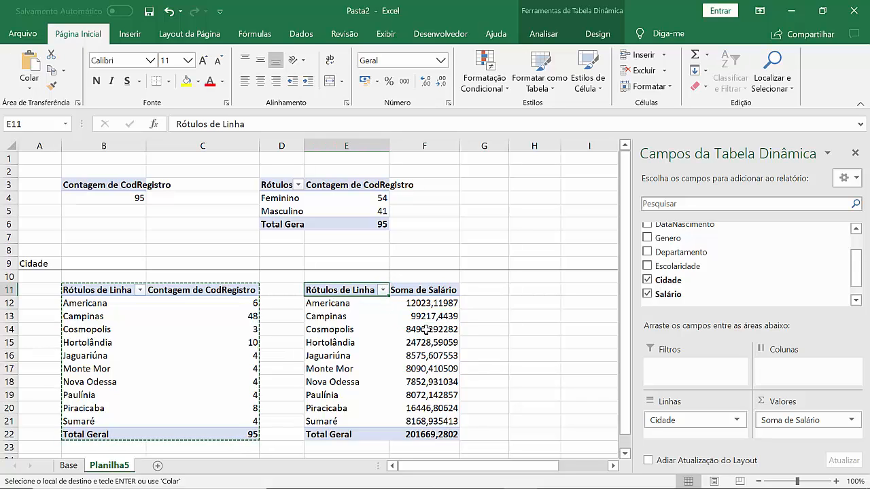
key(shift+Down)
key(shift+Down)
key(shift+Down)
key(shift+Down)
key(shift+Down)
key(shift+Down)
key(shift+Down)
key(shift+Down)
key(shift+Down)
key(shift+Down)
key(shift+Down)
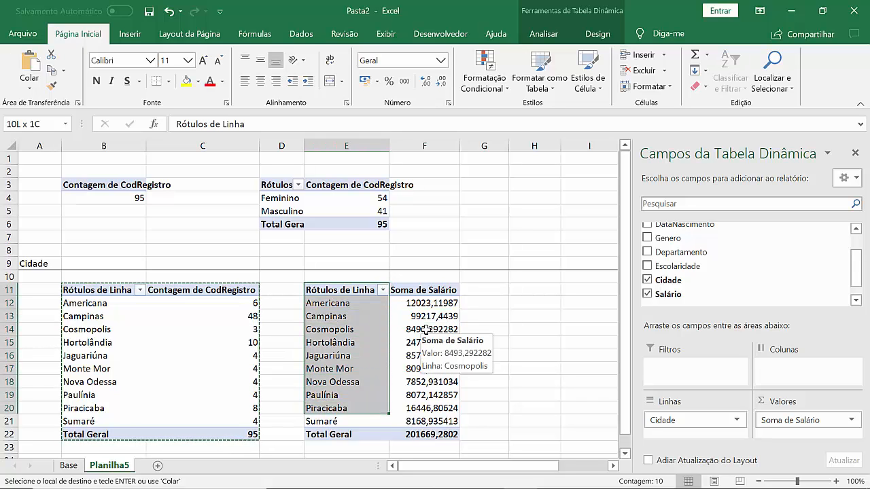
key(shift+Right)
key(ctrl+c)
key(Right)
key(Right)
key(Right)
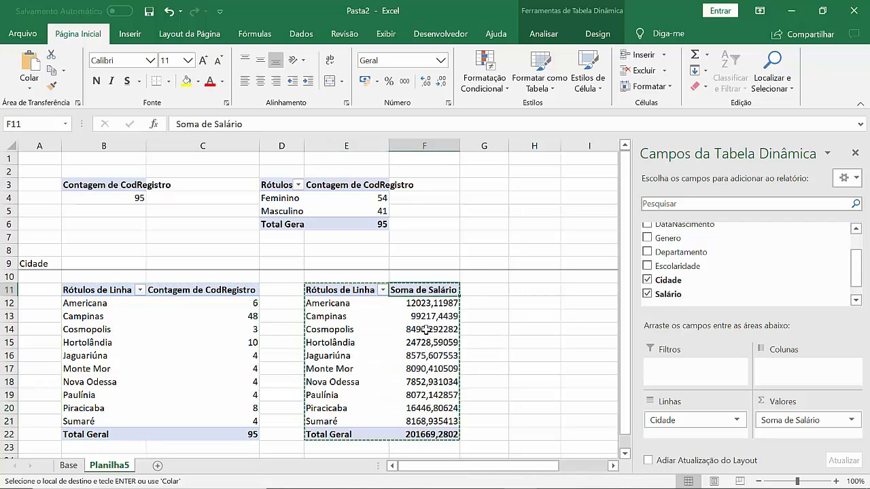
key(ctrl+v)
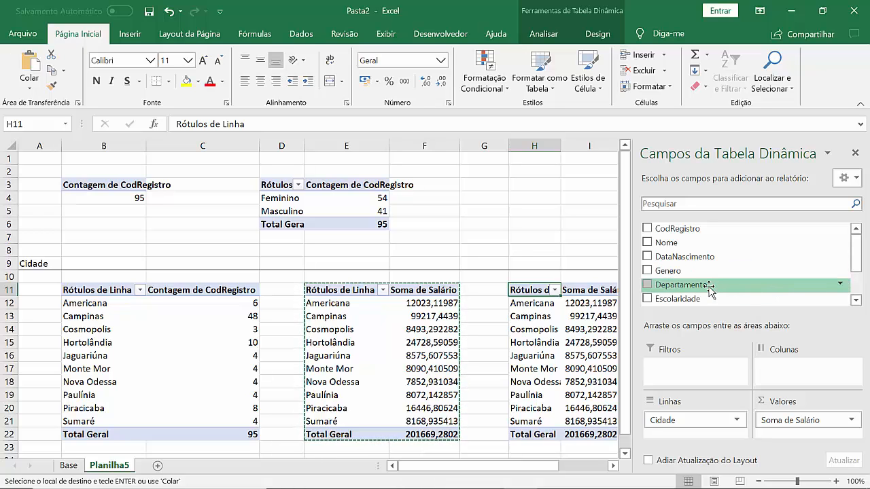
Add Departamento to the columns area of the PivotTable at H11, and move it to the rows area beneath Cidade.
drag(709, 286, 785, 376)
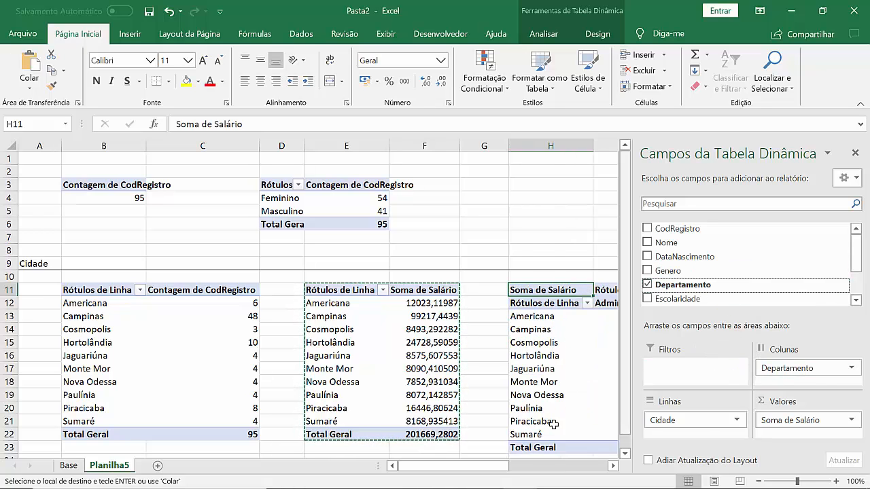
drag(503, 472, 552, 468)
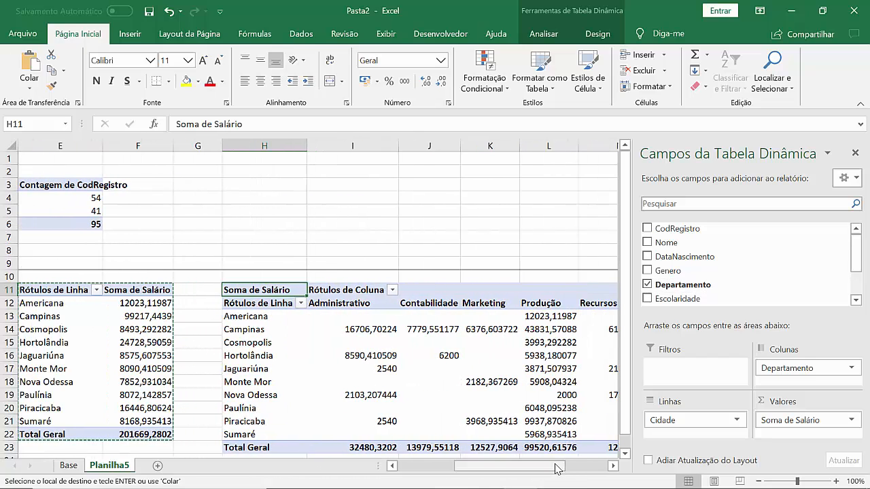
drag(805, 368, 708, 446)
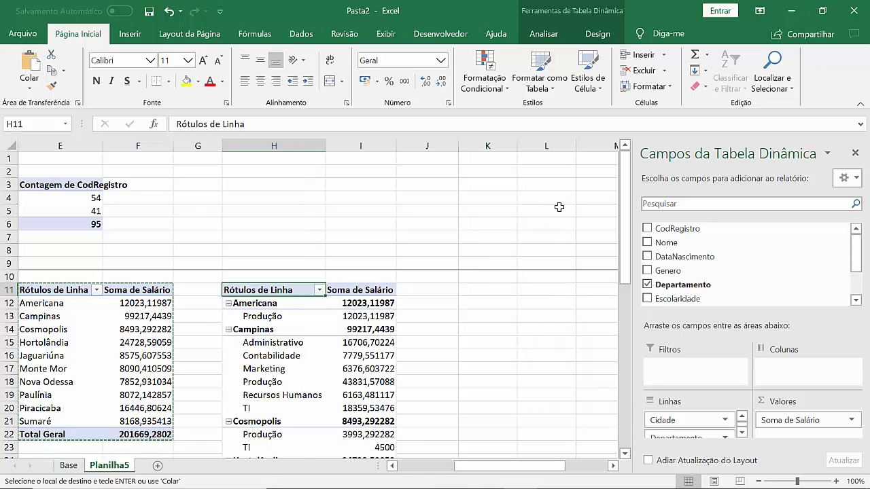
Examine the salary sums for each department within each city in the PivotTable at H11, from Americana down to Piracicaba.
drag(626, 229, 626, 267)
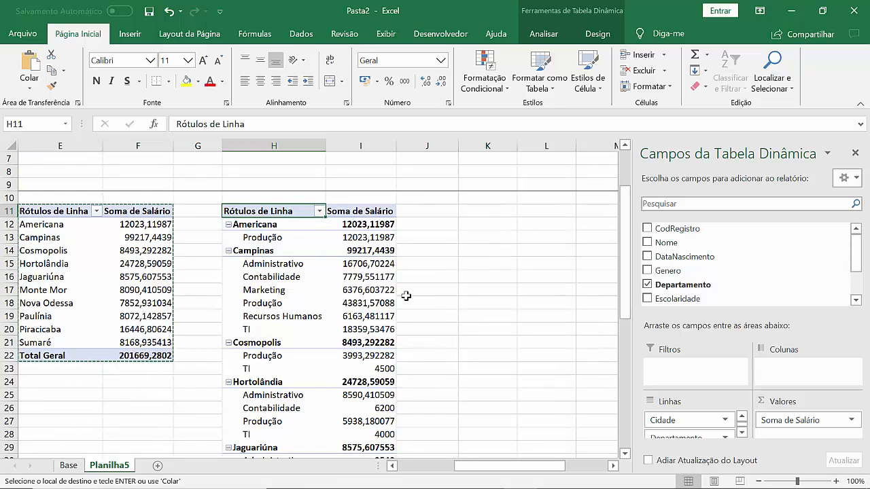
click(368, 238)
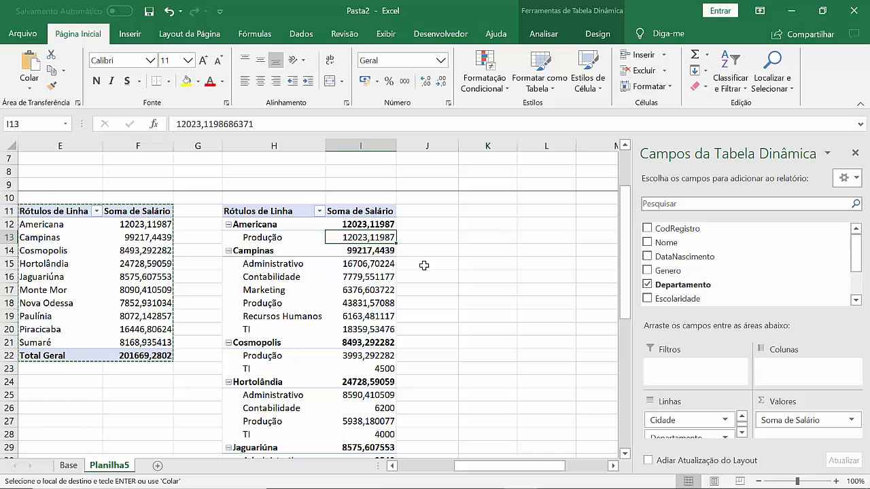
key(Down)
key(Down)
key(Down)
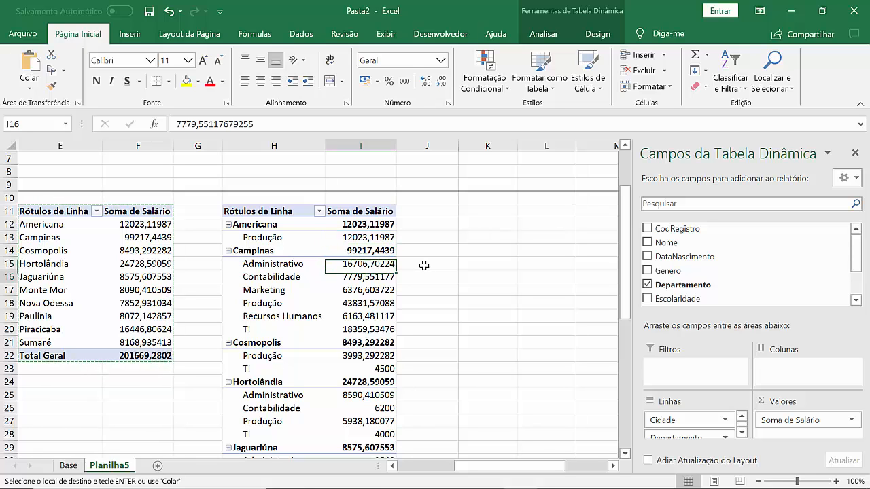
key(Up)
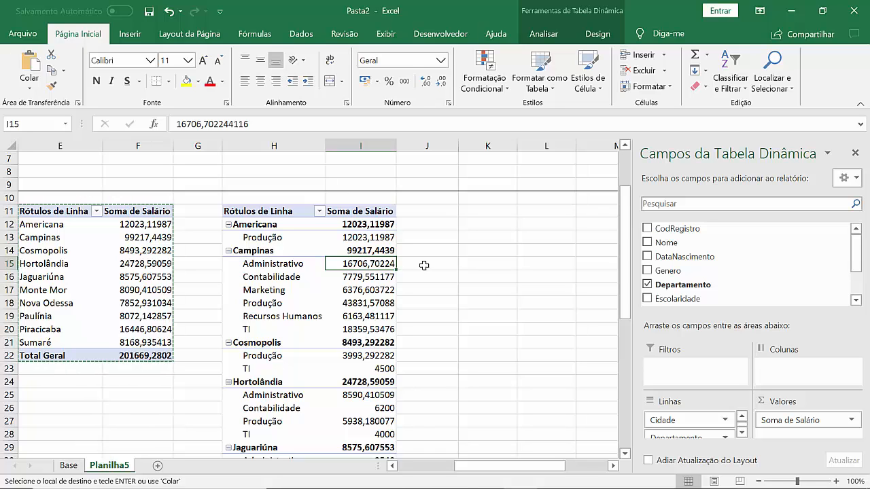
key(Down)
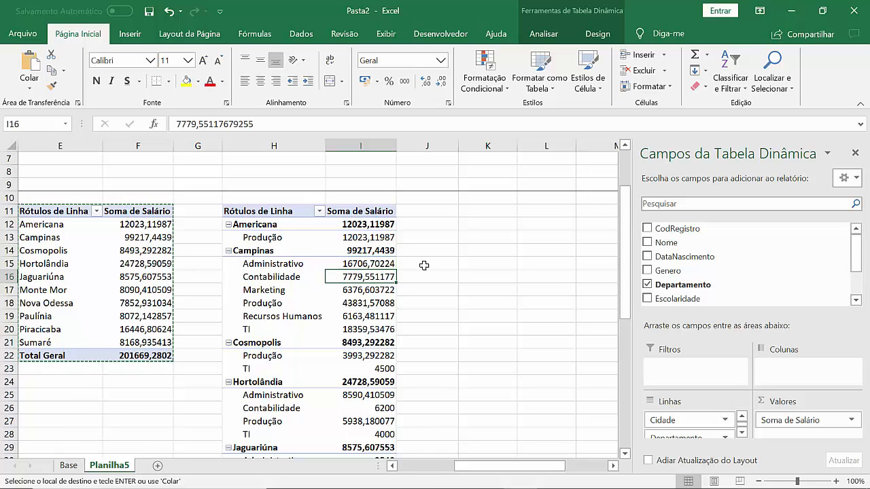
key(Down)
key(Down)
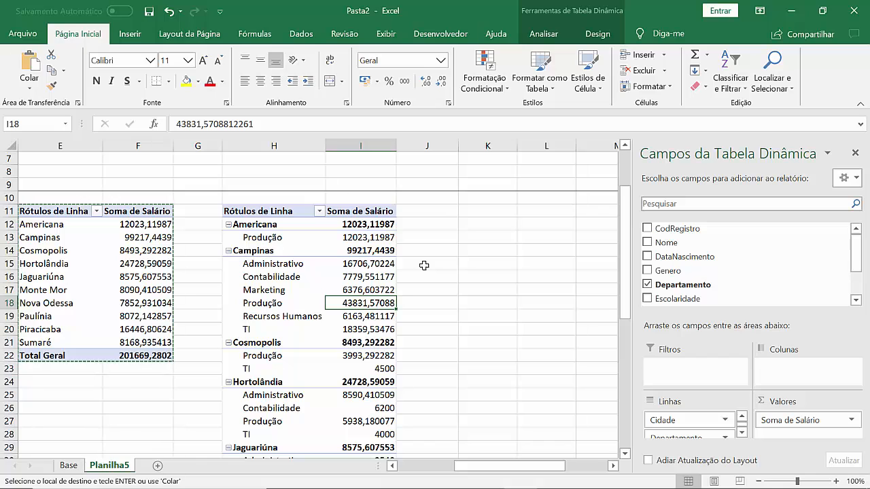
key(Down)
key(Down)
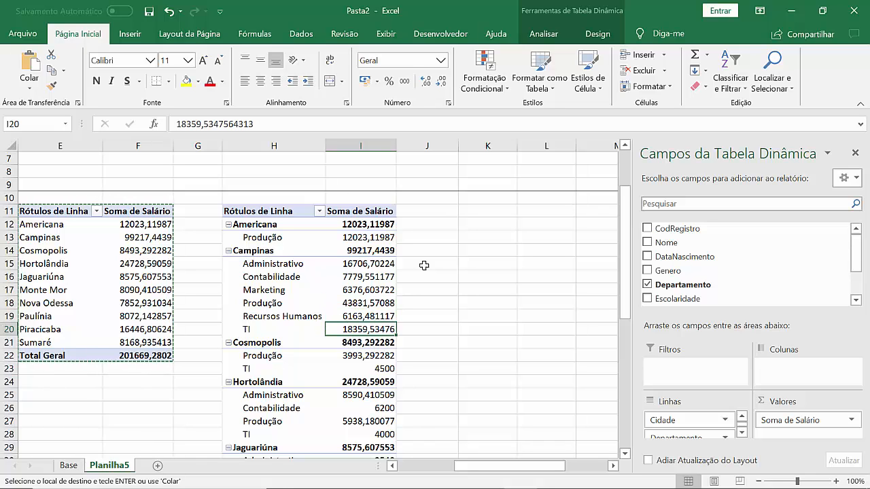
key(Down)
key(Down)
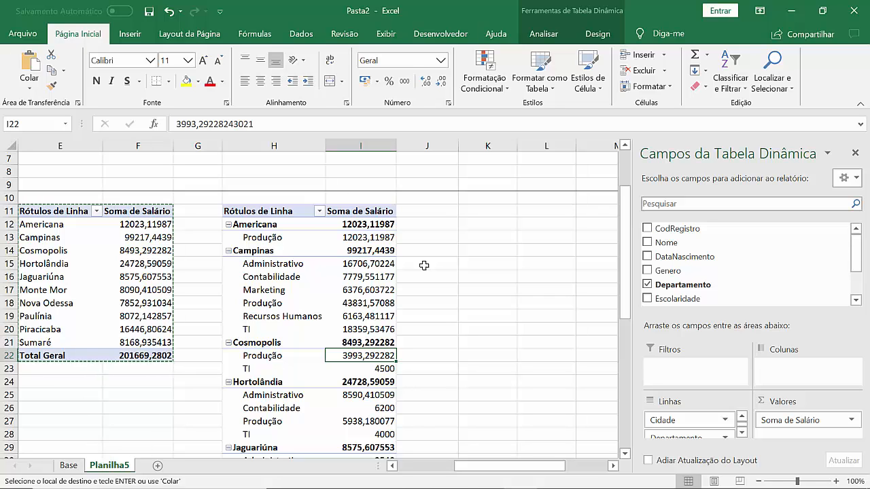
key(Down)
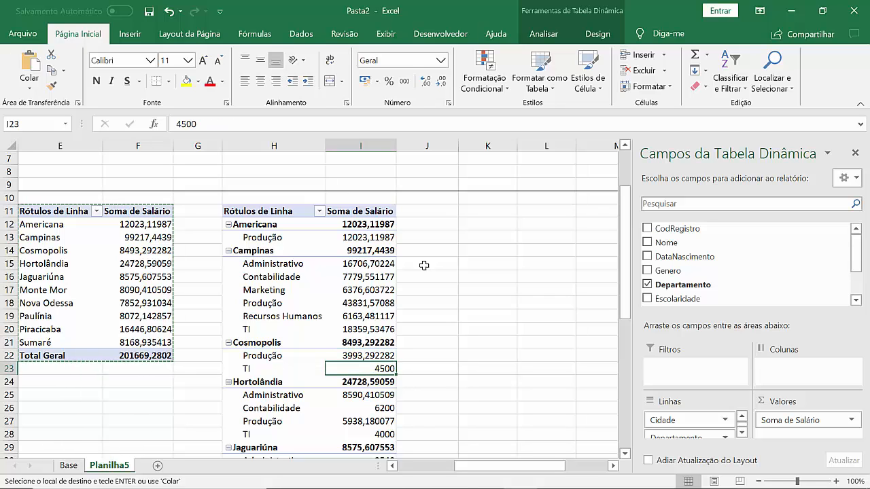
key(Down)
key(Down)
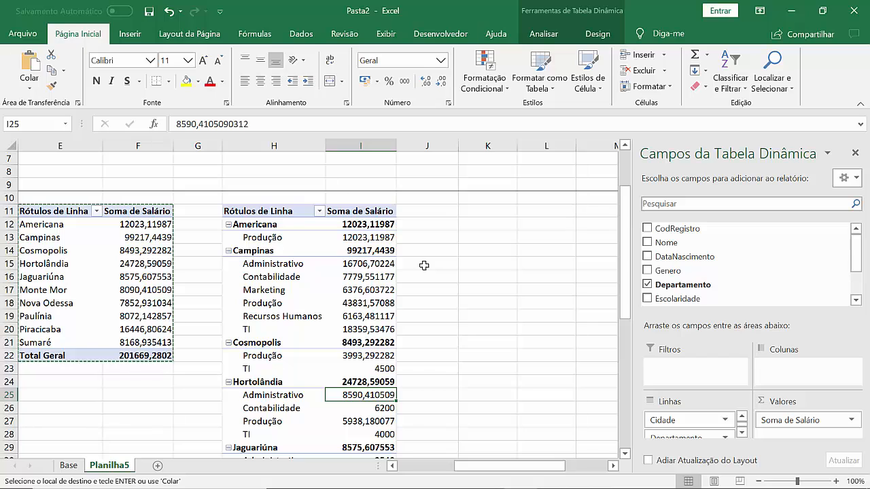
key(Down)
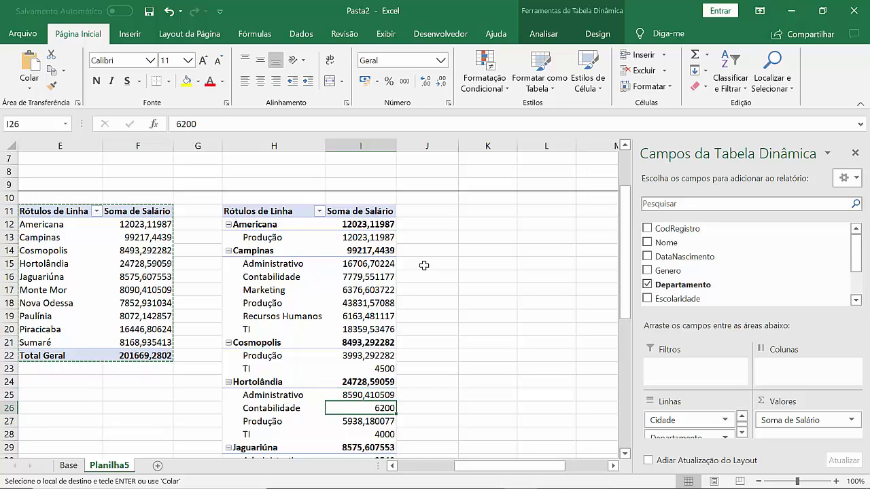
key(Down)
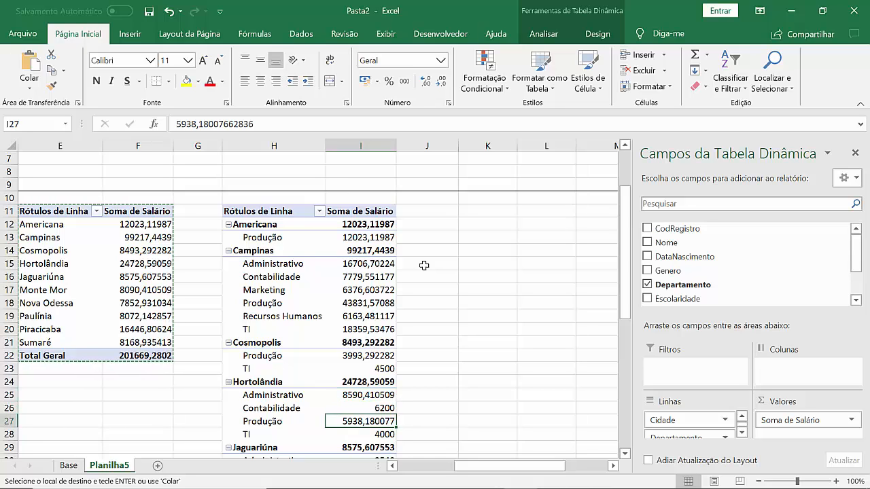
key(Down)
key(Down)
key(Down)
key(Down)
key(Down)
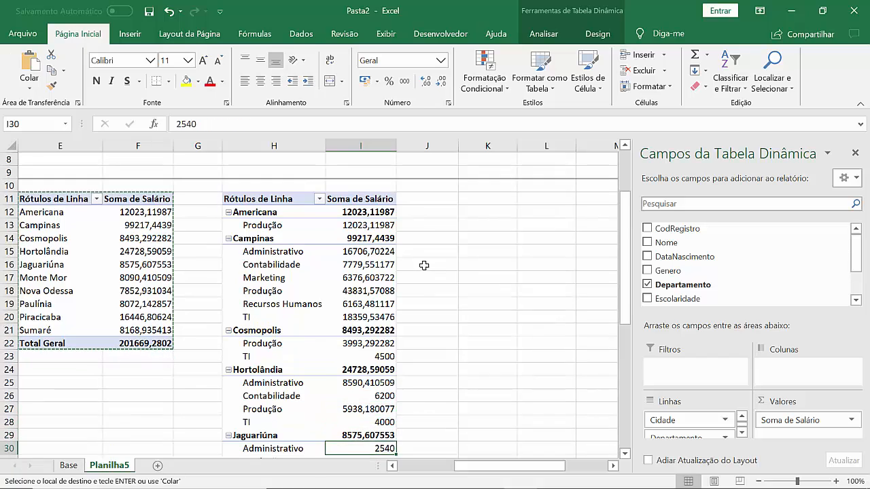
key(Down)
key(Down)
key(Down)
key(Down)
key(Up)
key(Up)
key(Up)
key(Up)
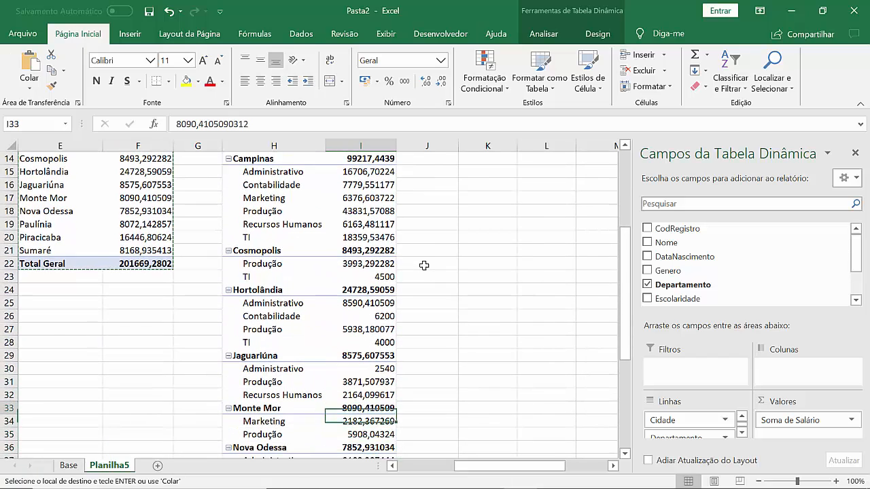
key(Up)
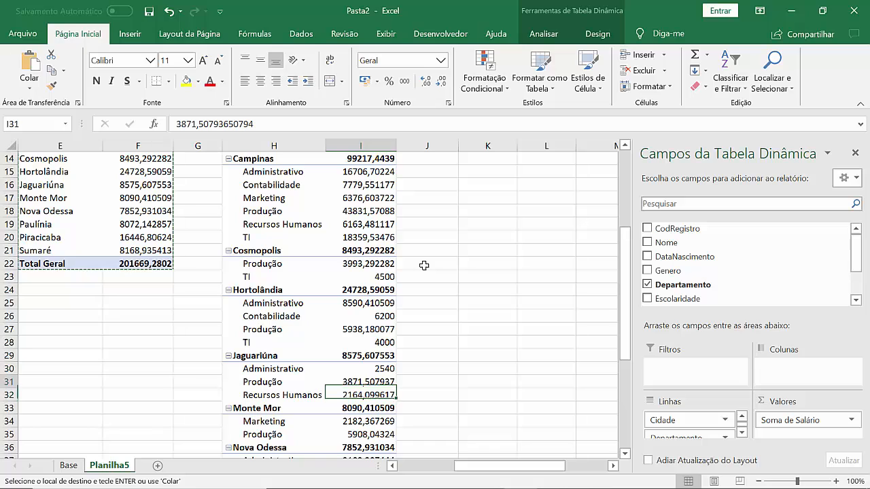
key(Up)
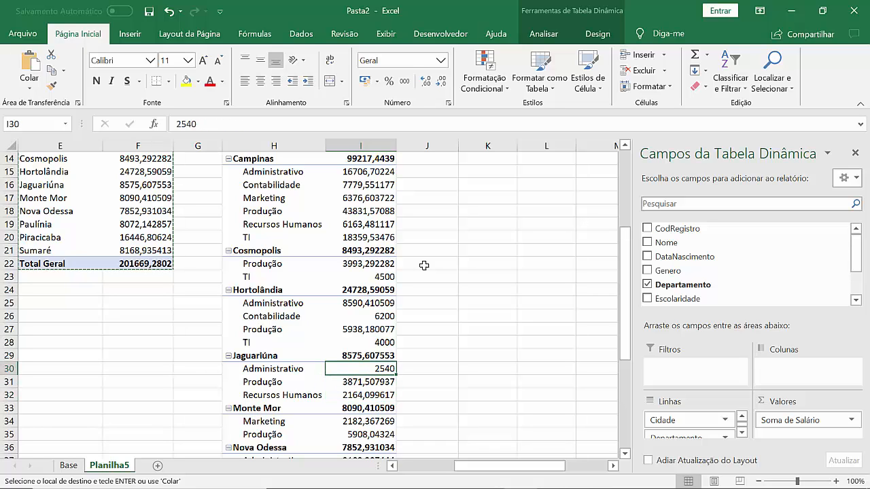
key(Down)
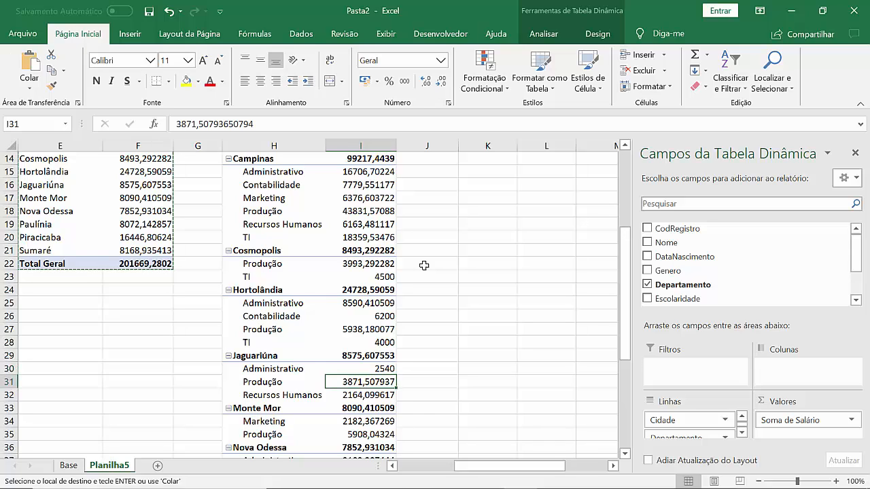
key(Down)
key(Down)
key(Down)
key(Down)
key(Down)
key(Down)
key(Down)
key(Down)
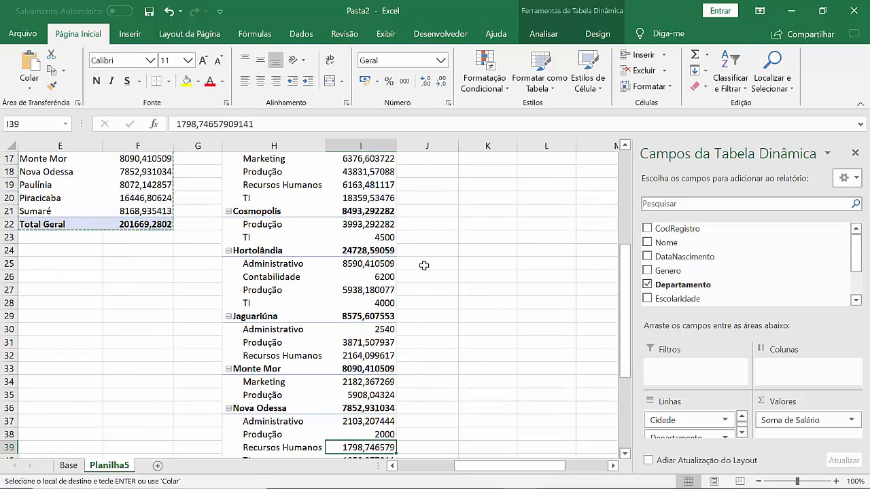
key(Down)
key(Down)
key(Down)
key(Down)
key(Down)
key(Down)
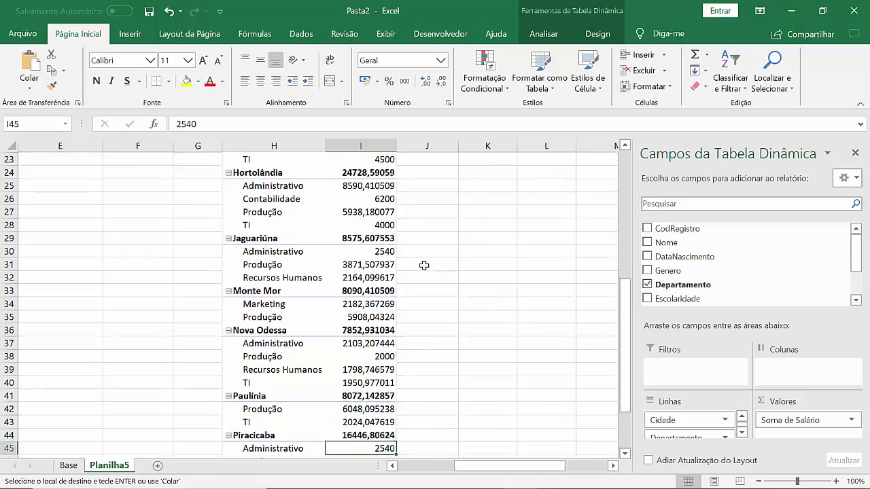
key(Up)
key(Up)
key(Up)
key(Up)
key(Up)
key(Up)
key(Up)
key(Up)
key(Up)
key(Up)
key(Up)
key(Up)
key(Up)
key(Up)
key(Up)
key(Up)
key(Up)
key(Up)
key(Up)
key(Up)
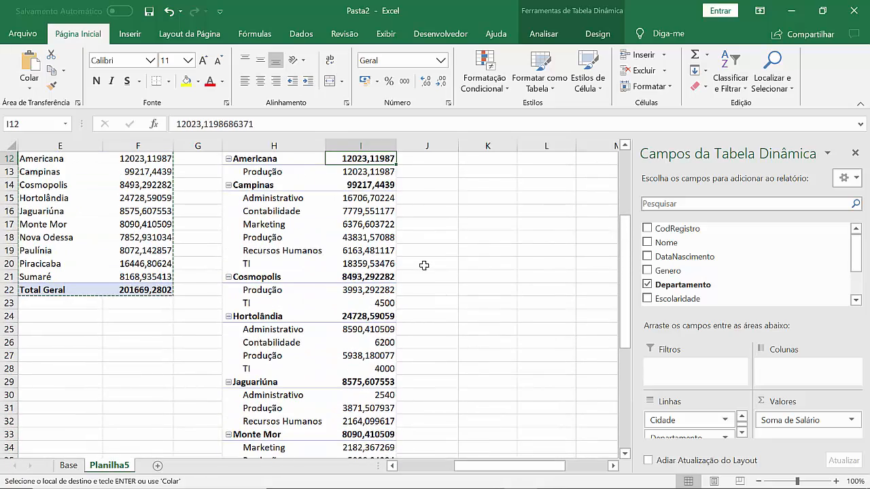
key(Up)
key(Up)
key(Down)
key(Down)
key(Down)
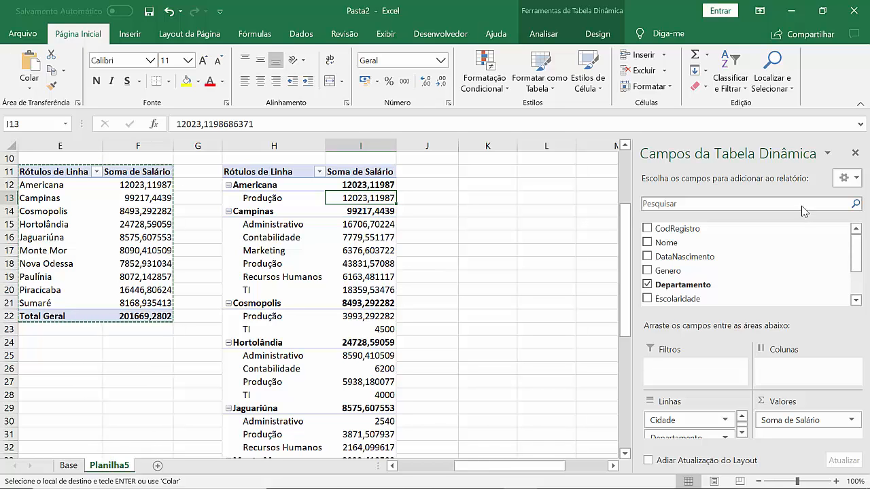
Add CodRegistro to the values area of the PivotTable at H11, above the salary sum, and summarize it by Contagem.
drag(688, 229, 824, 420)
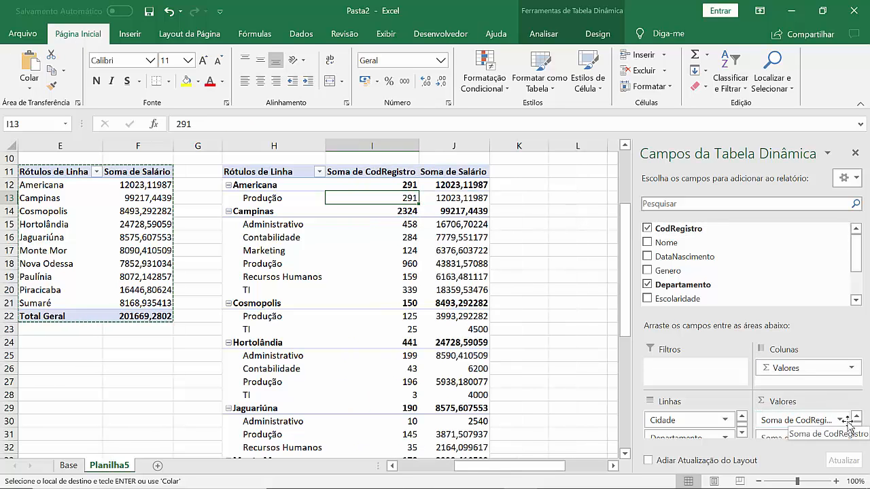
click(840, 420)
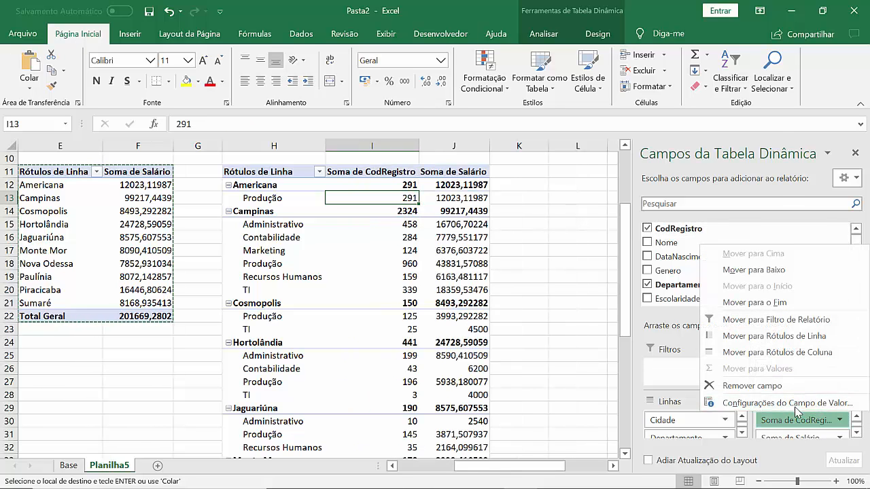
click(814, 403)
click(542, 261)
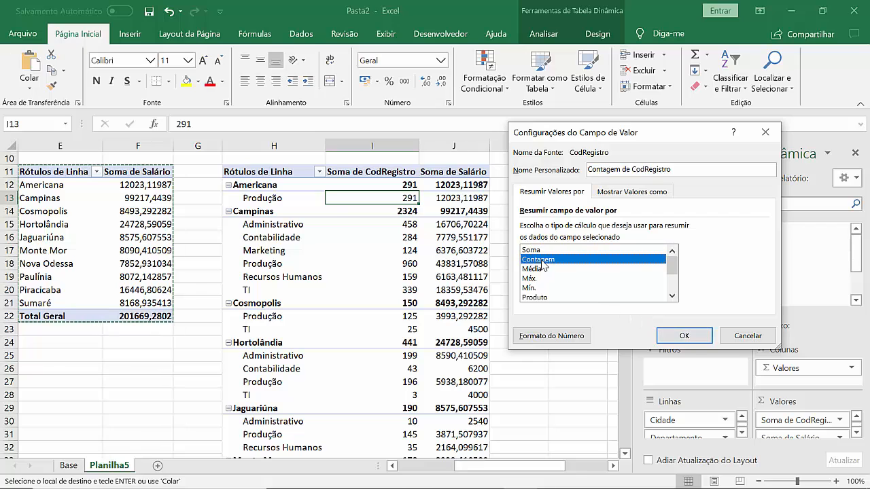
click(684, 336)
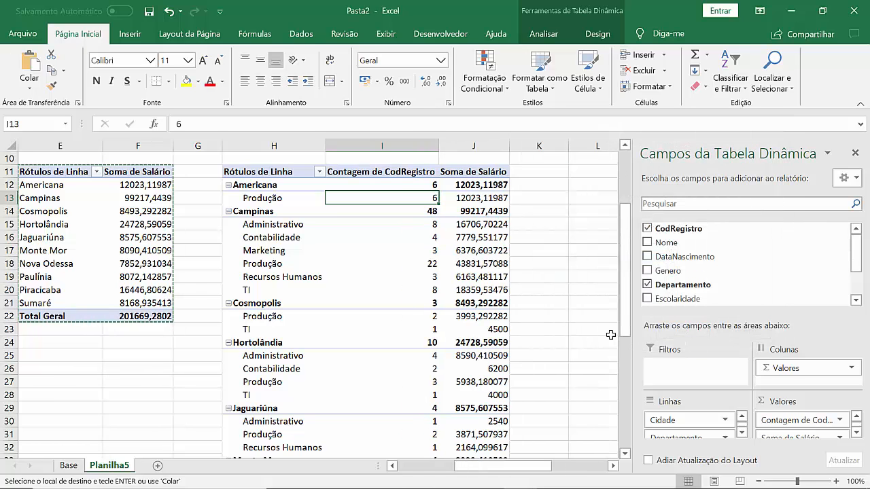
Review the employee counts alongside the salary sums by city and department in the PivotTable at H11, down to Paulínia.
key(Down)
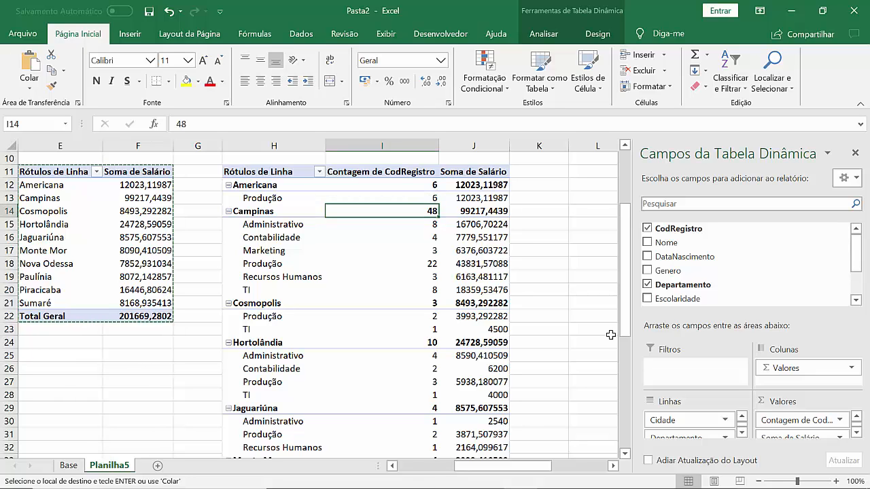
key(Up)
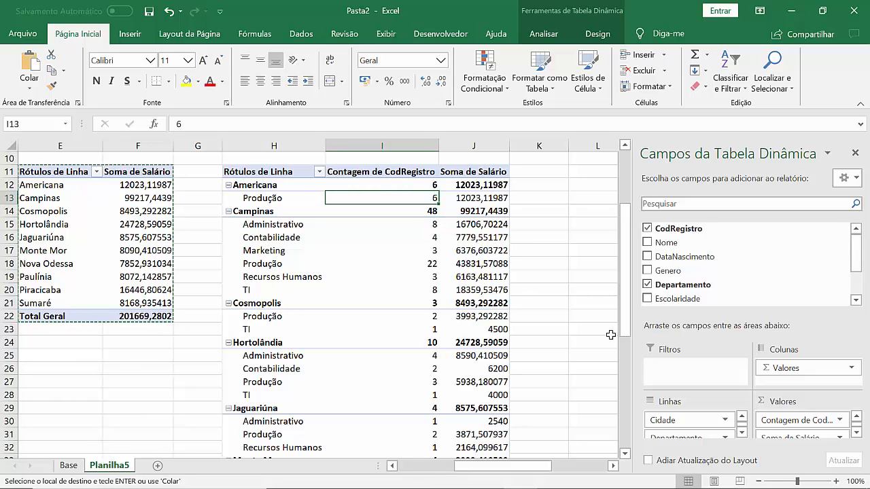
key(Right)
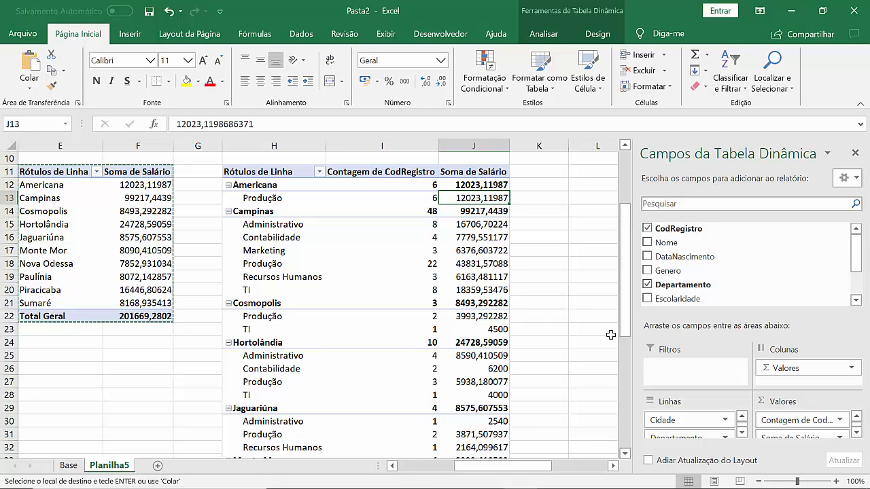
key(Down)
key(Down)
key(Left)
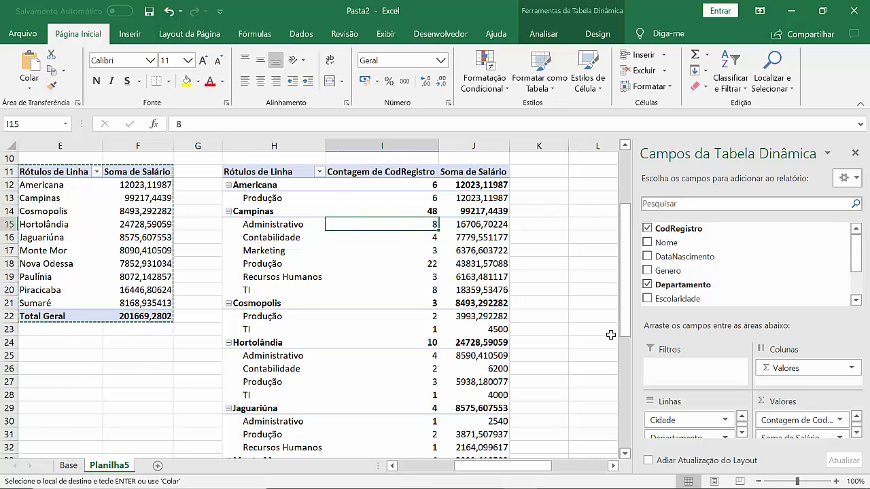
key(Down)
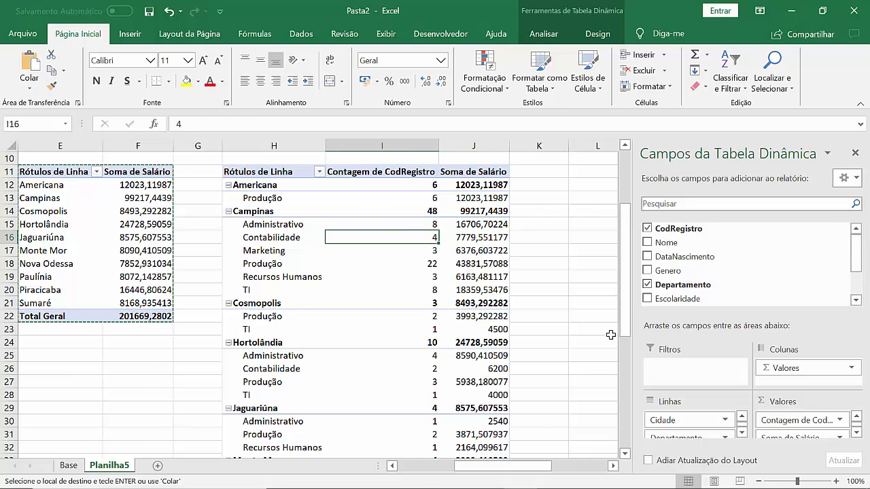
key(Down)
key(Down)
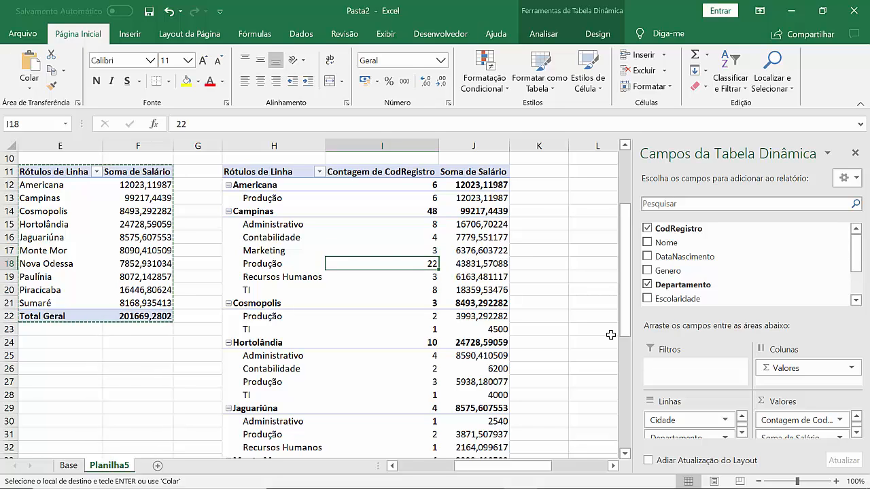
key(Down)
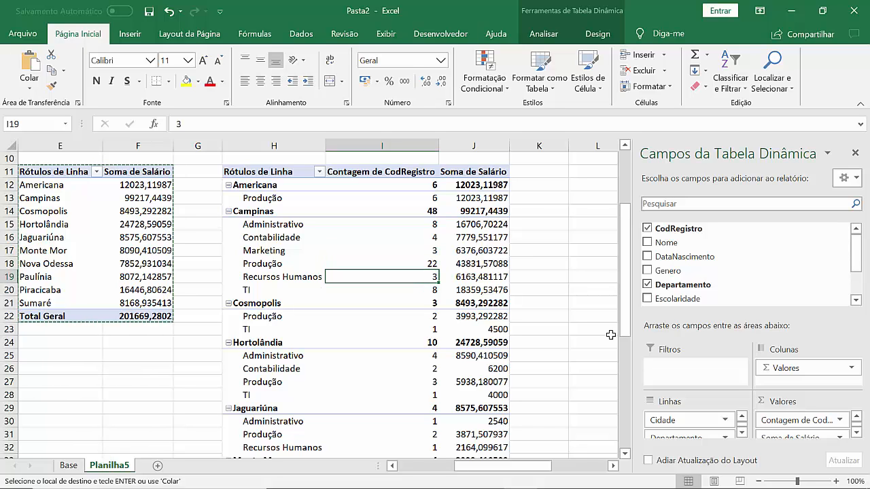
key(Down)
key(Down)
key(Down)
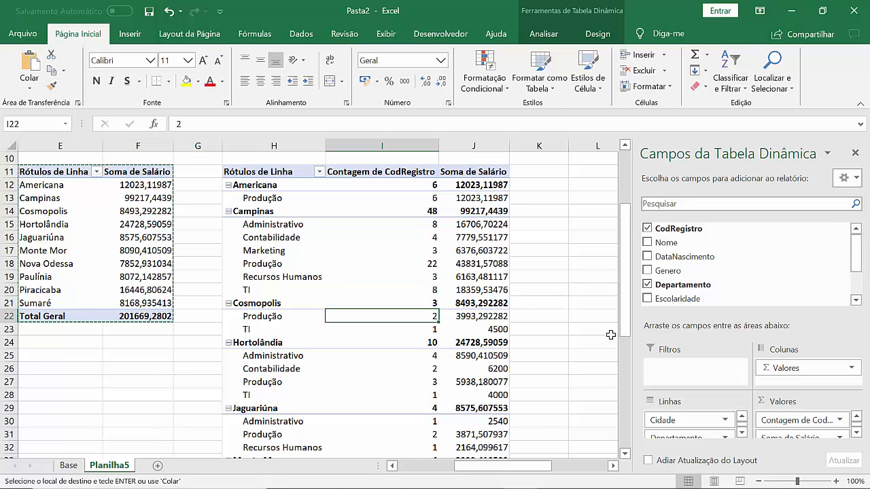
key(Down)
key(Down)
key(Down)
key(Down)
key(Down)
key(Down)
key(Down)
key(Down)
key(Down)
key(Down)
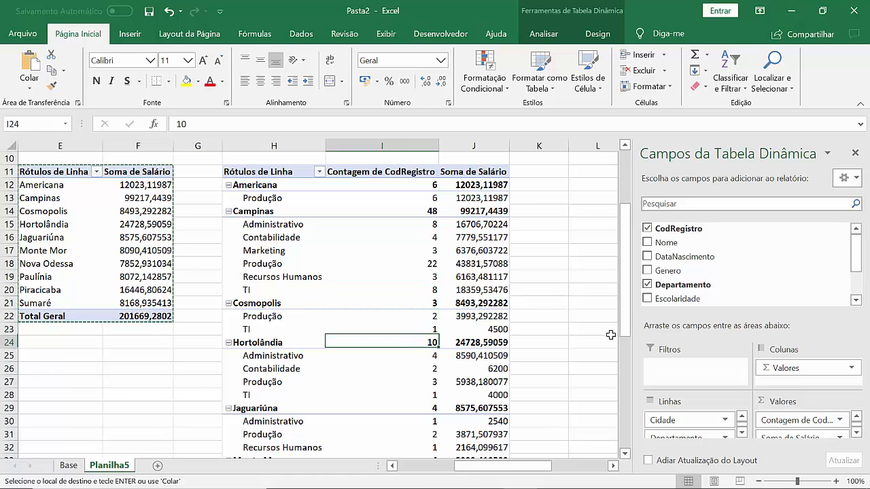
key(Down)
key(Down)
key(Down)
key(Down)
key(Down)
key(Down)
key(Down)
key(Down)
key(Down)
key(Down)
key(Down)
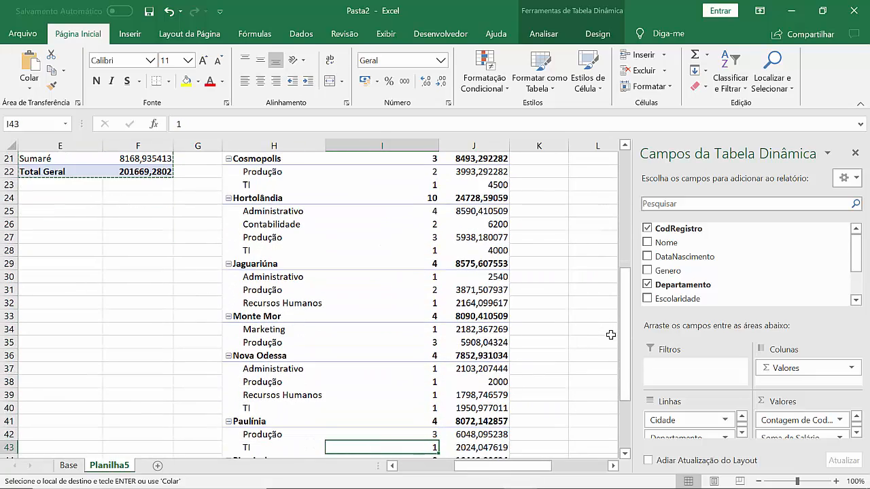
Review the remaining employee counts and salary sums in the PivotTable at H11, from Paulínia through Total Geral, and return to the sheet's start.
key(Left)
key(Down)
key(Down)
key(Down)
key(Down)
key(Down)
key(Down)
key(Down)
key(Down)
key(Down)
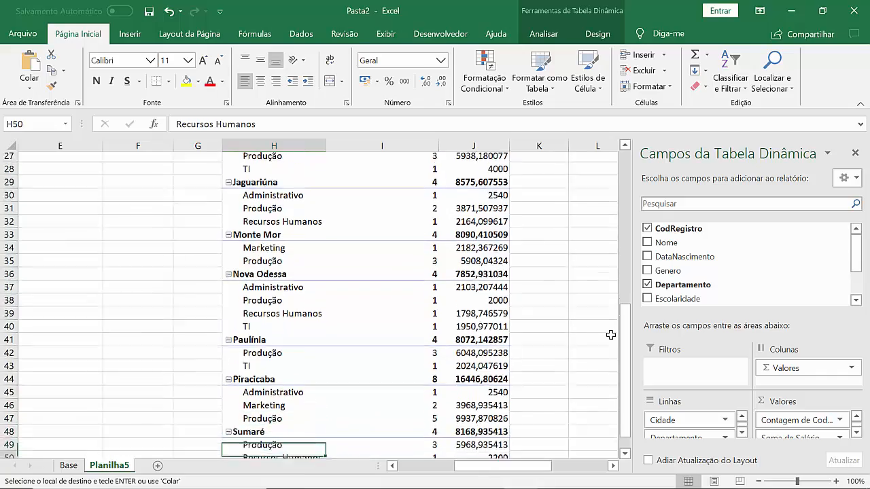
key(Up)
key(Up)
key(Up)
key(Up)
key(Up)
key(Up)
key(Up)
key(Up)
key(Up)
key(Up)
key(Up)
key(Up)
key(Up)
key(Up)
key(Up)
key(Up)
key(Up)
key(Up)
key(Up)
key(Up)
key(Up)
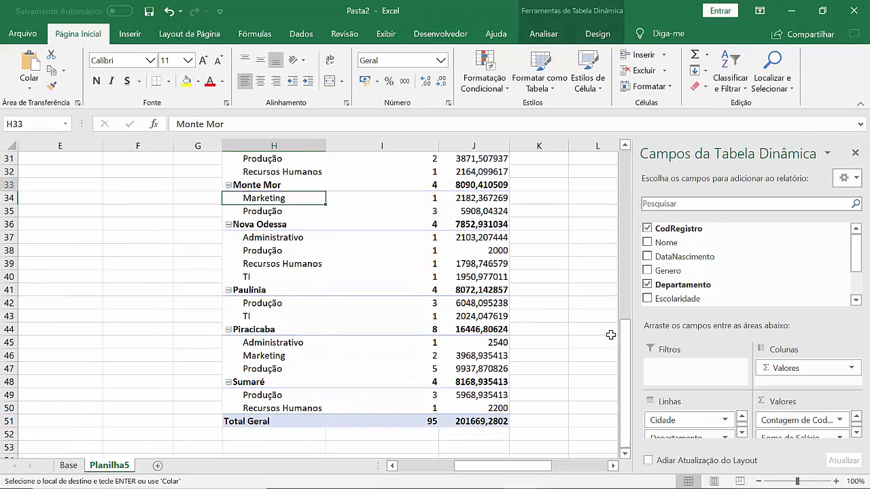
key(Left)
key(Left)
key(Left)
key(Left)
key(Left)
key(Left)
key(Left)
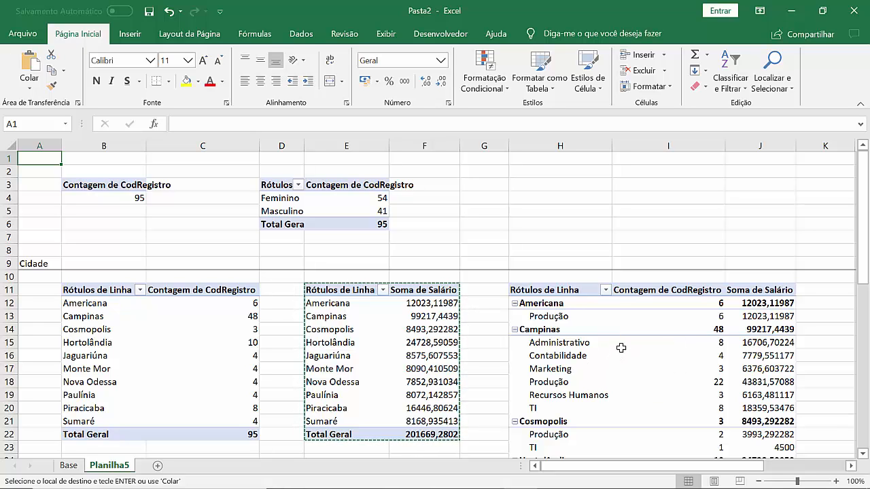
mouse_move(620, 348)
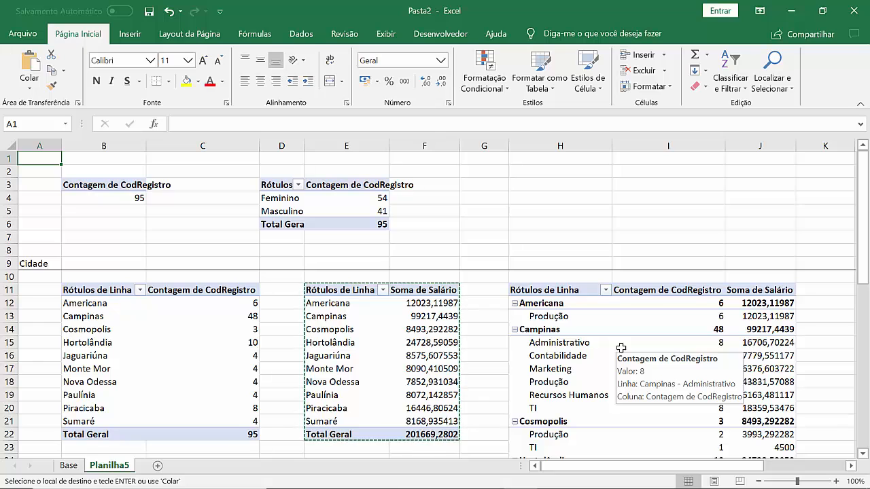
Filter the salary PivotTable at E11 to show only the city Americana.
click(382, 290)
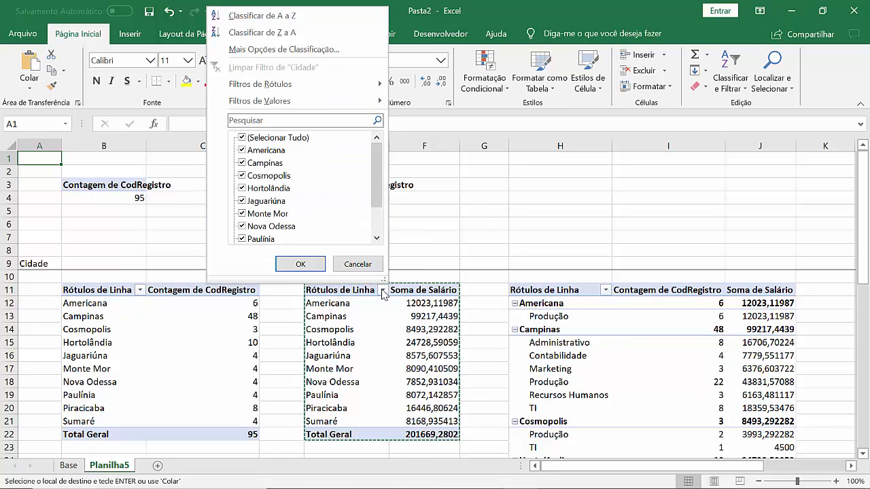
click(242, 140)
click(242, 150)
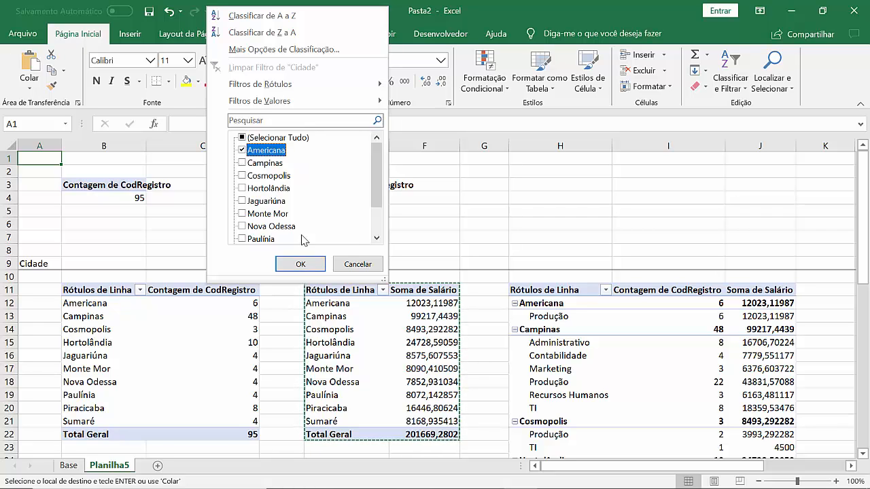
click(320, 263)
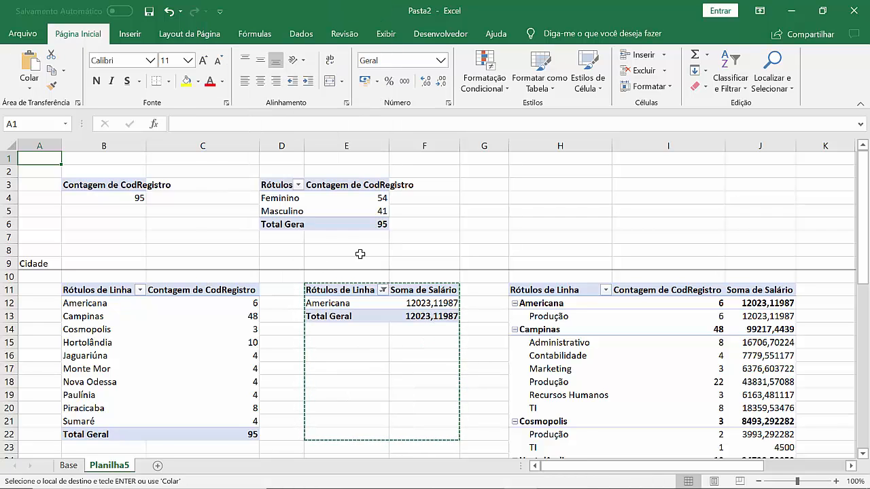
Restore all cities in the filter of the salary PivotTable at E11.
click(383, 291)
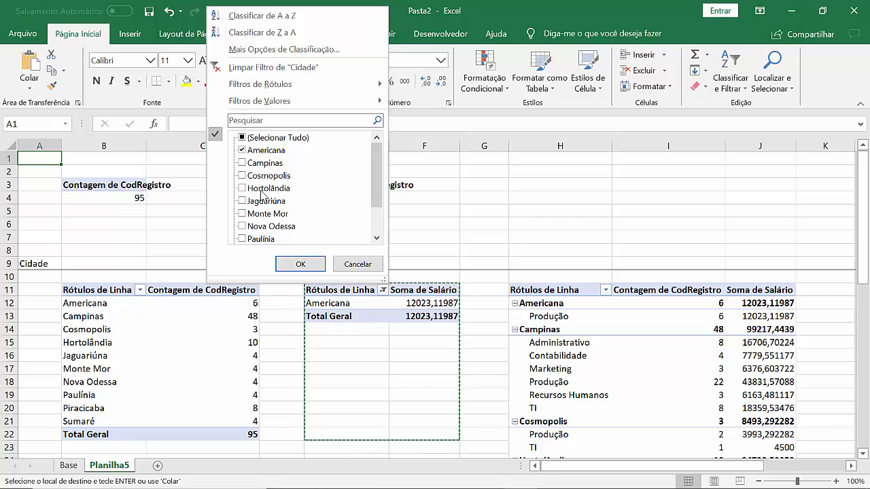
click(242, 137)
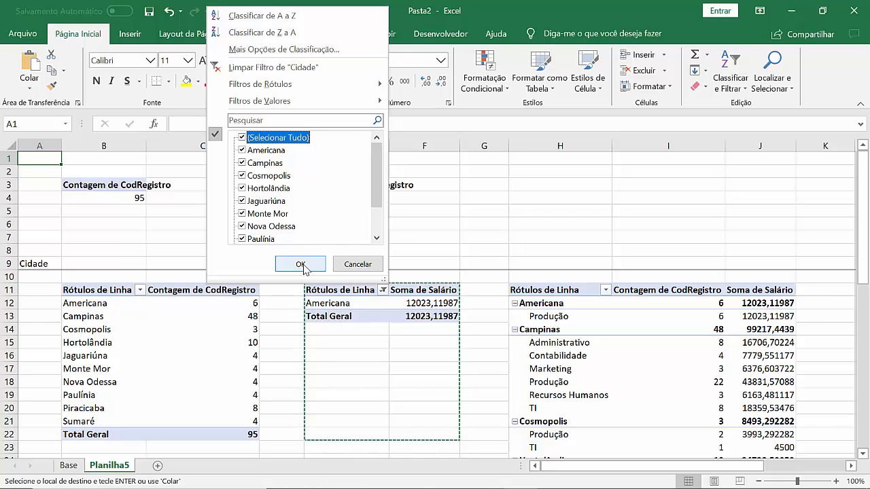
click(302, 266)
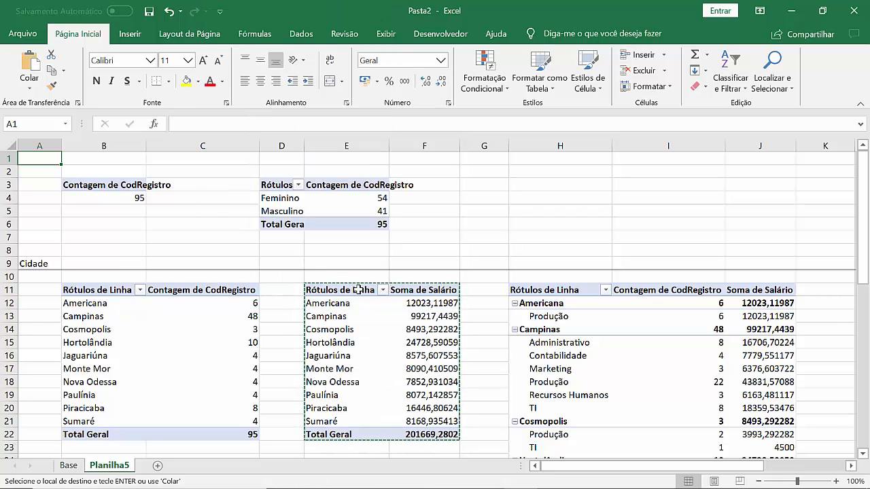
Insert a slicer for the Departamento field on the salary PivotTable at E11.
click(442, 342)
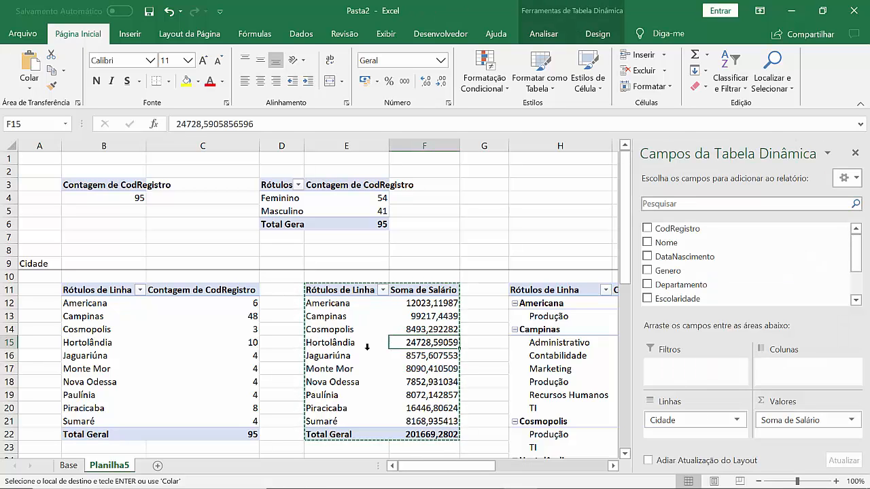
click(551, 38)
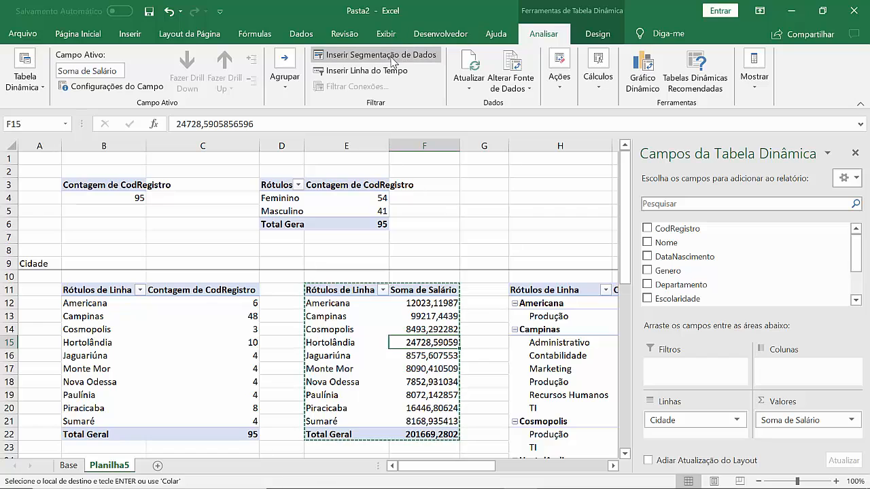
click(393, 58)
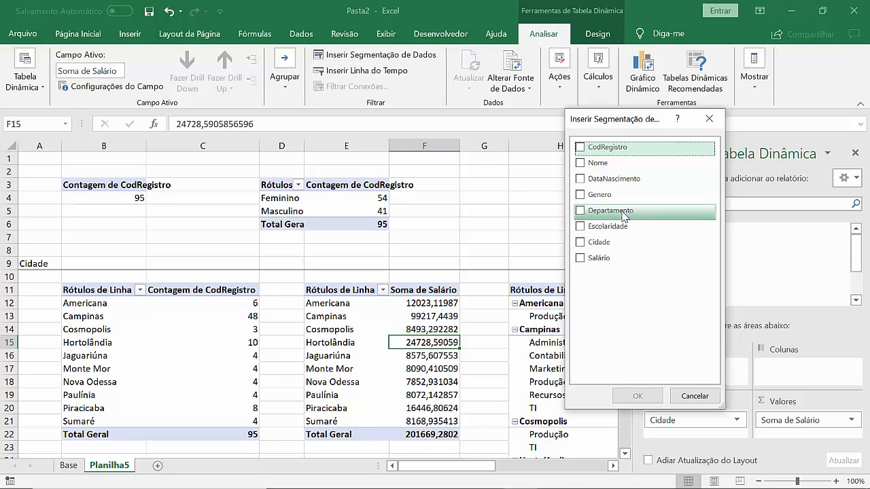
click(580, 213)
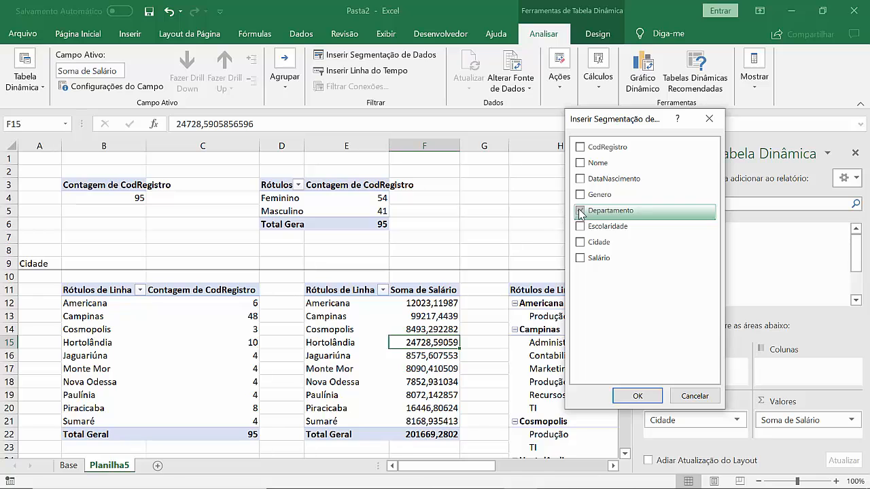
click(651, 395)
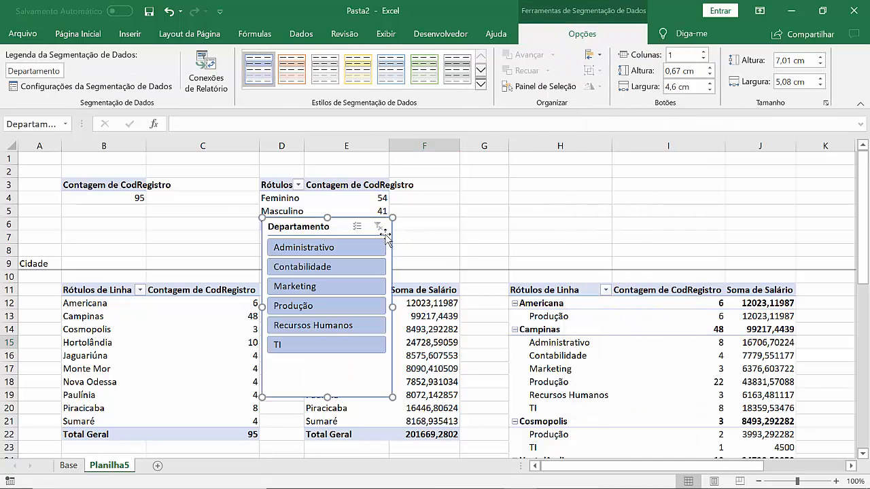
Shrink the Departamento slicer to about 4,43 cm high and 4,89 cm wide above the PivotTable at H11, and filter by Recursos Humanos.
drag(341, 226, 598, 166)
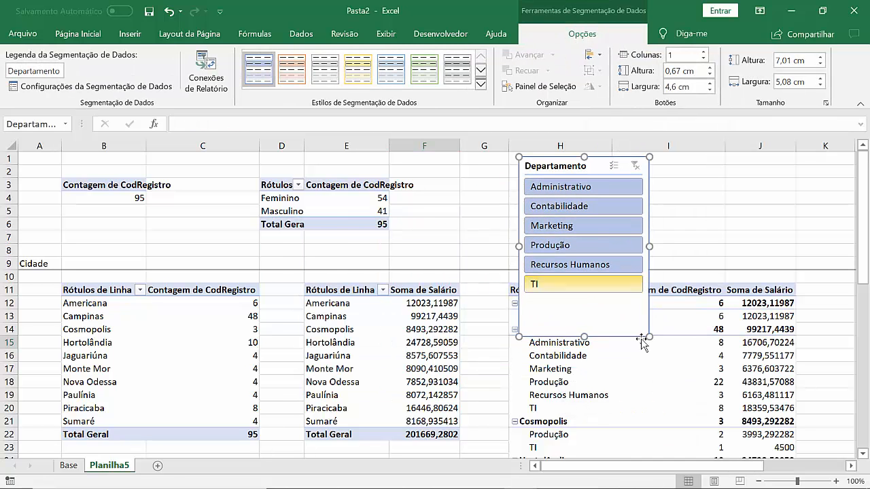
drag(584, 337, 586, 318)
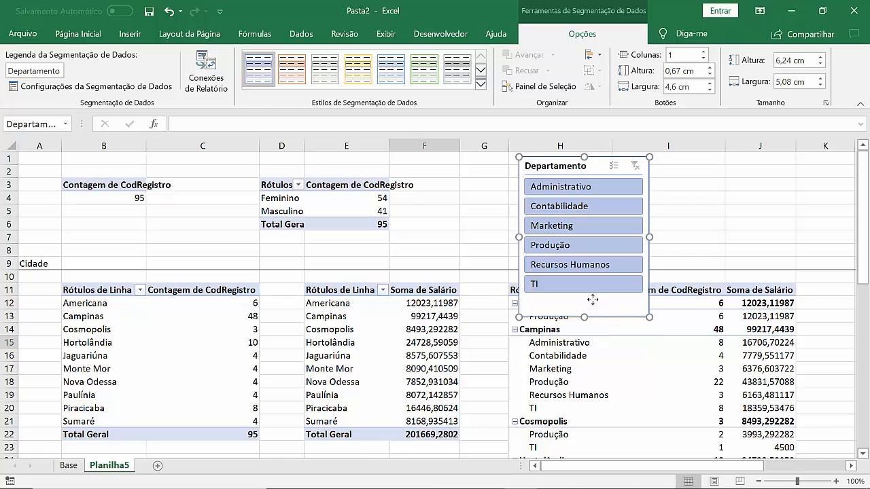
click(599, 261)
drag(521, 312, 526, 265)
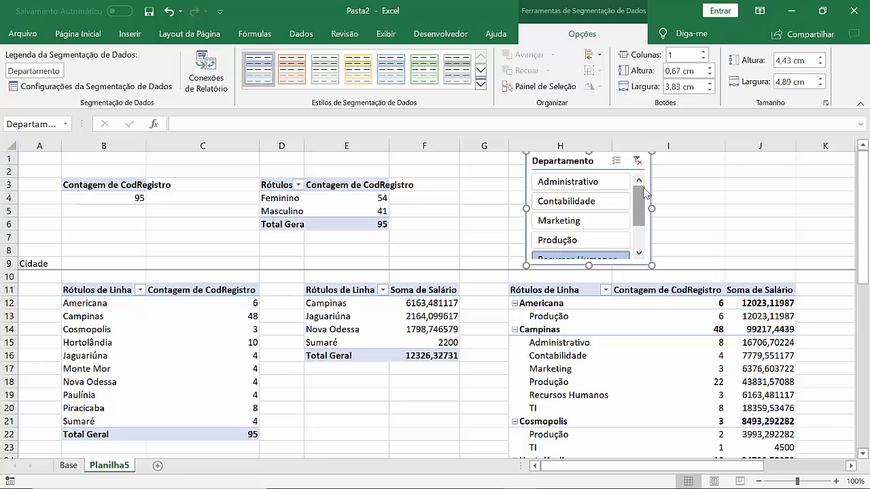
Enlarge the Departamento slicer to about 6,79 cm high and 5,72 cm wide, and place it over columns J and K starting at row 1.
drag(646, 172, 782, 287)
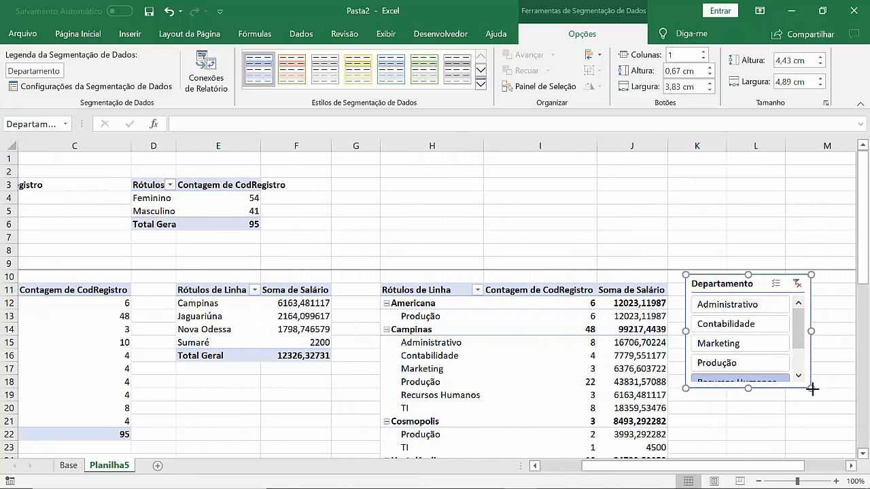
drag(812, 389, 832, 448)
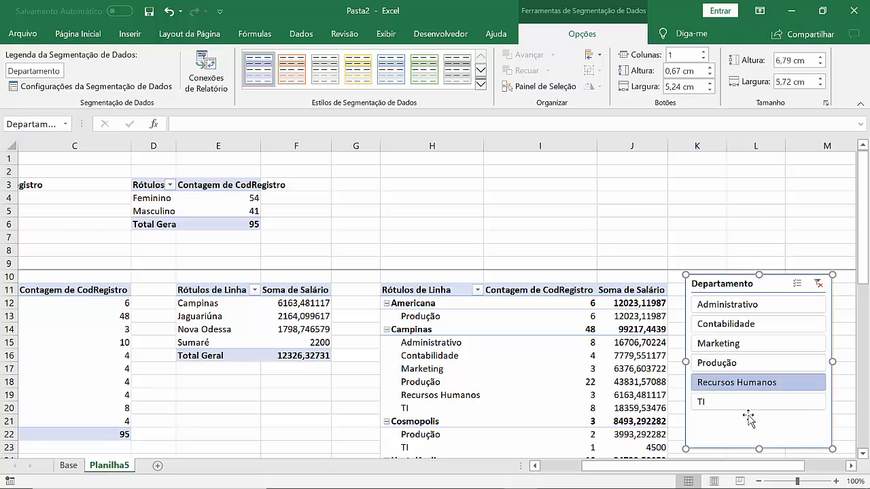
click(560, 468)
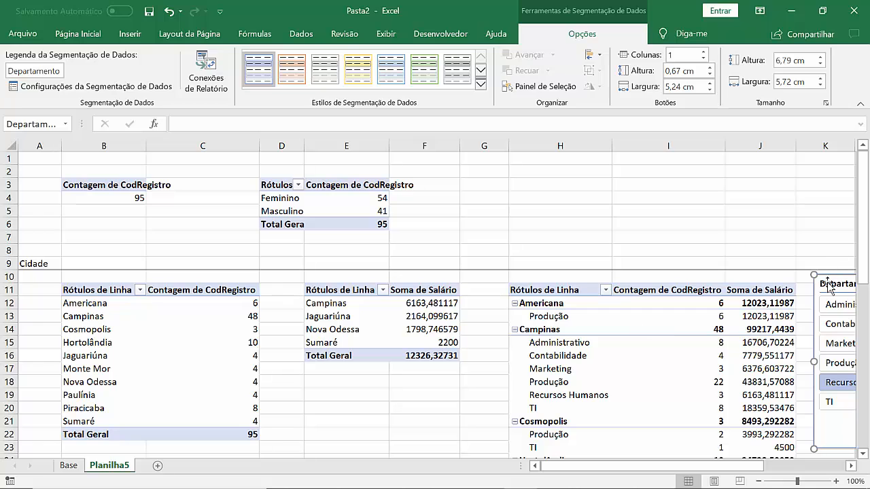
drag(819, 273, 685, 145)
click(686, 146)
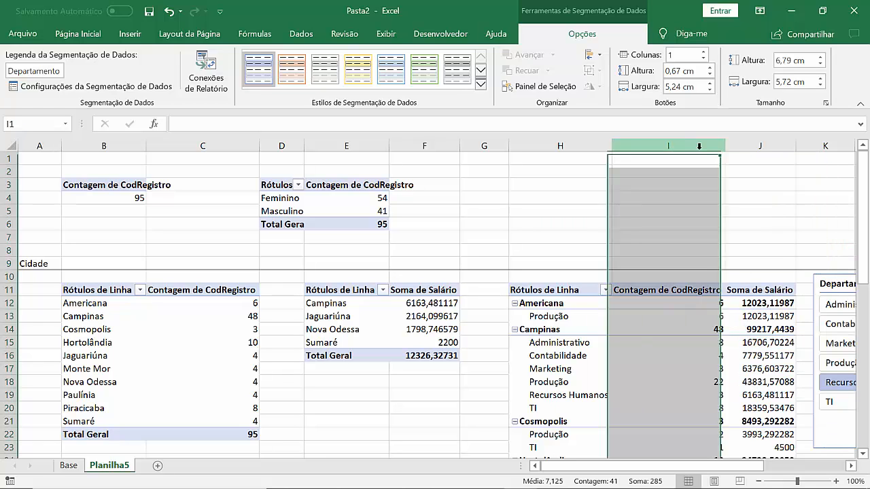
click(822, 252)
drag(829, 282, 772, 162)
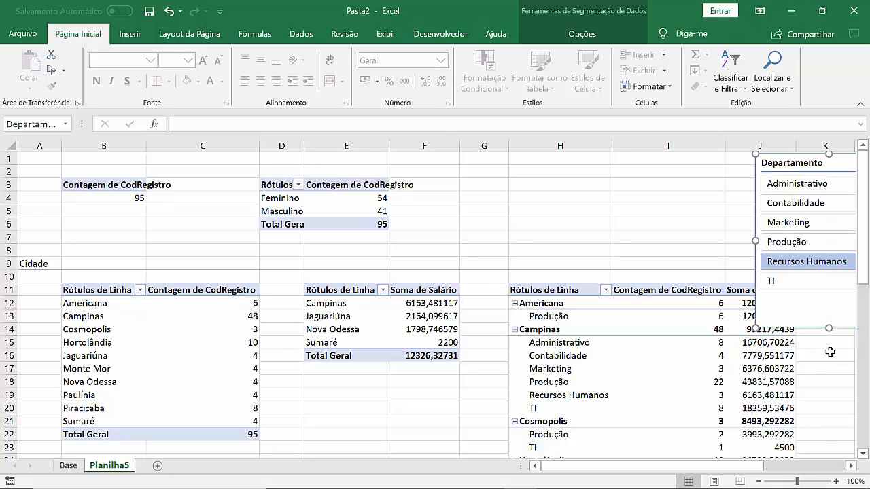
click(701, 214)
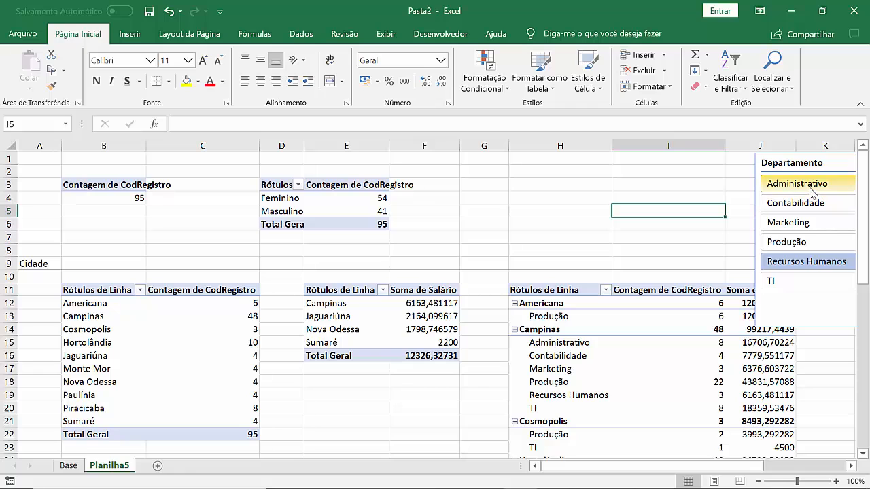
Filter the salary PivotTable at E11 through the slicer's different departments one after another, finishing on Administrativo.
click(811, 190)
click(804, 205)
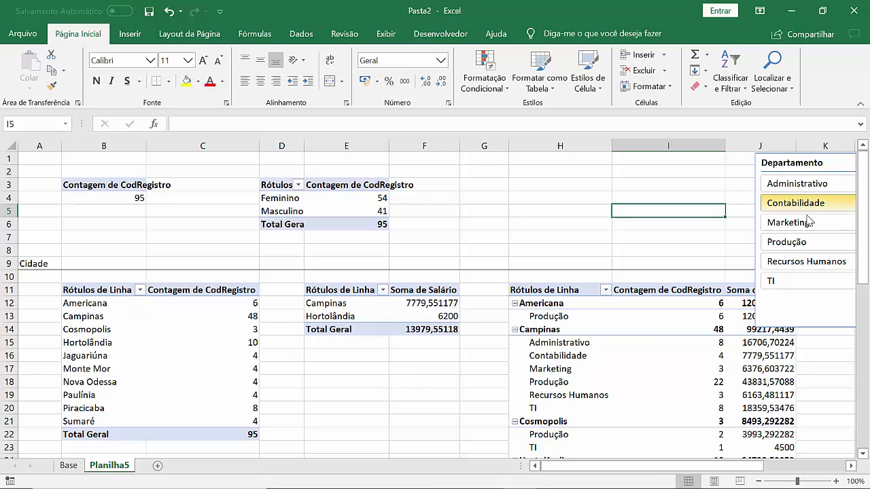
click(800, 242)
click(801, 265)
click(788, 282)
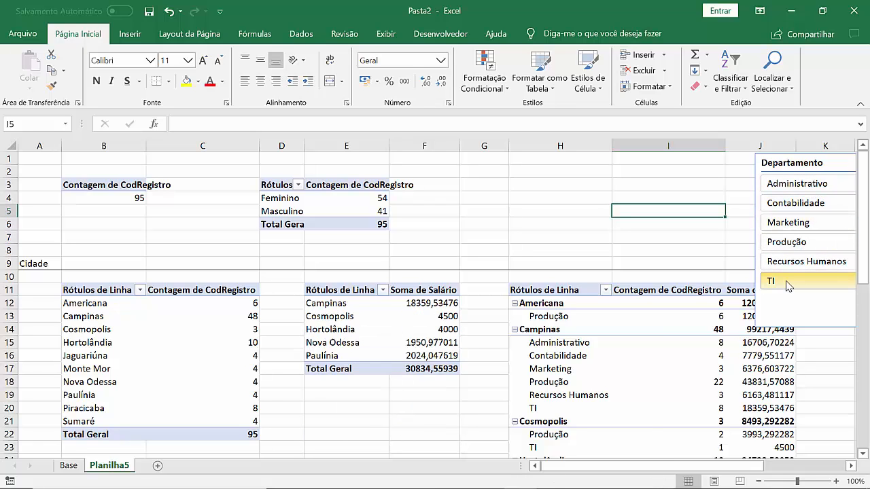
click(777, 243)
click(795, 203)
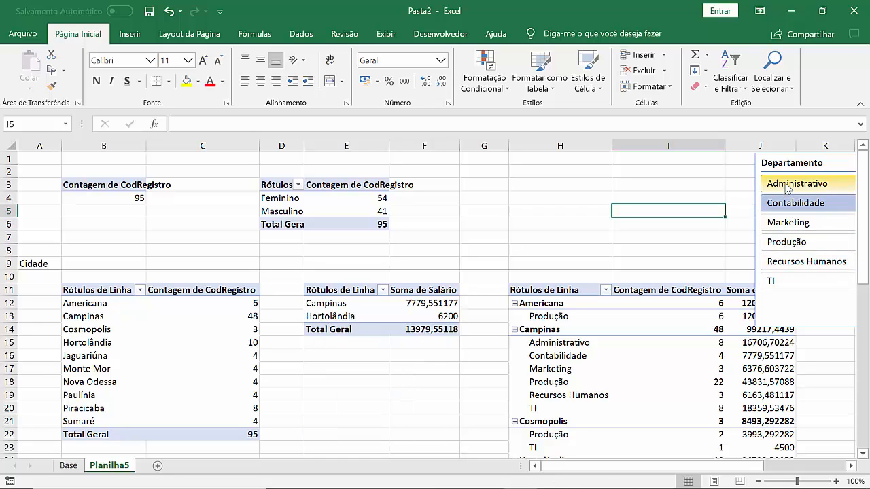
click(795, 184)
click(790, 224)
click(791, 264)
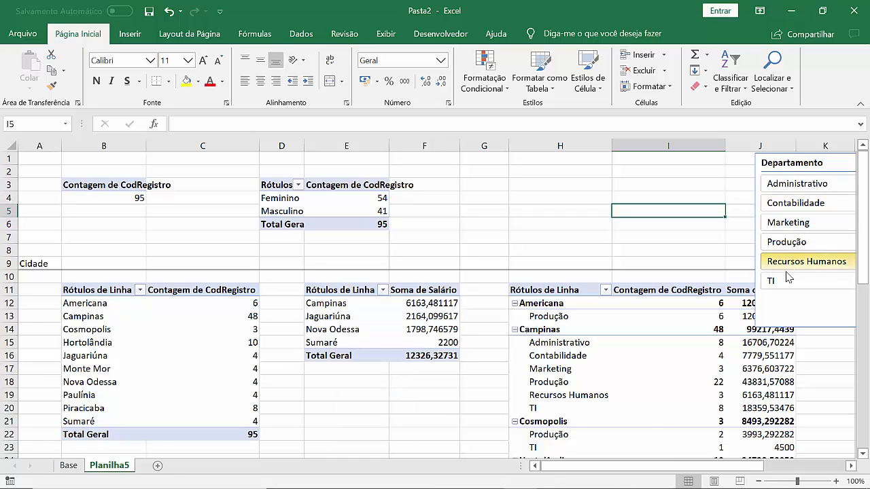
click(788, 284)
click(792, 264)
click(787, 244)
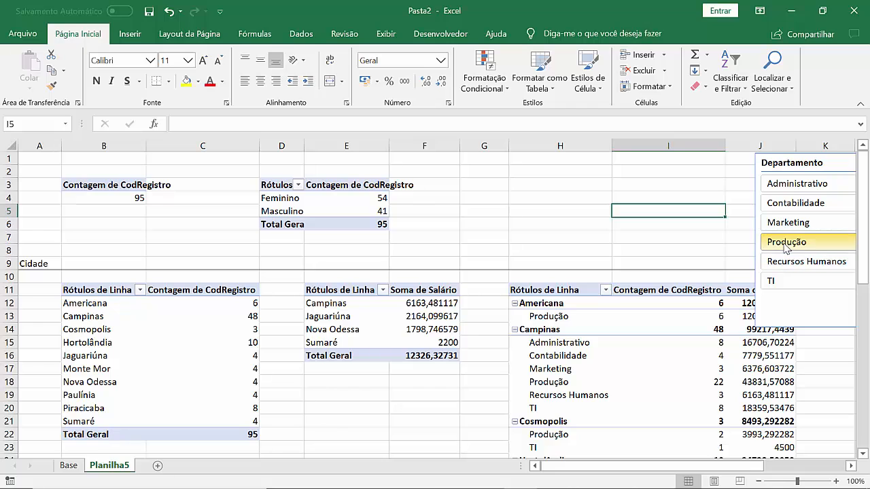
click(786, 224)
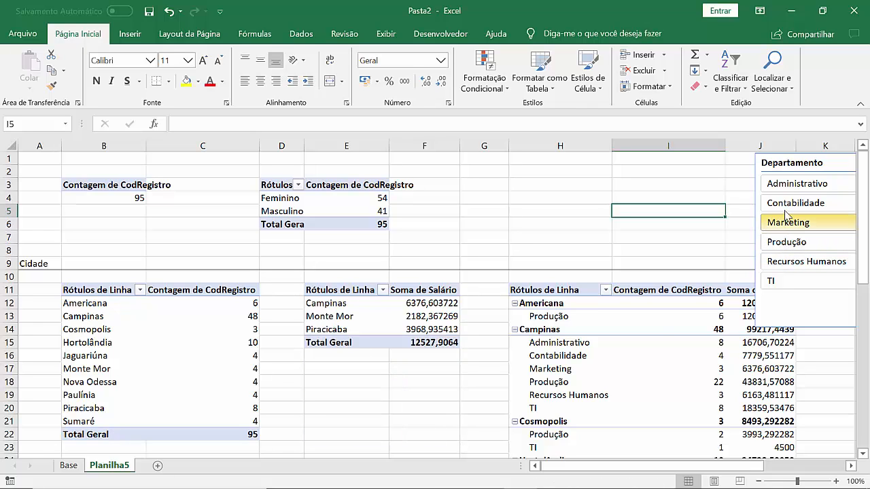
click(786, 205)
click(788, 186)
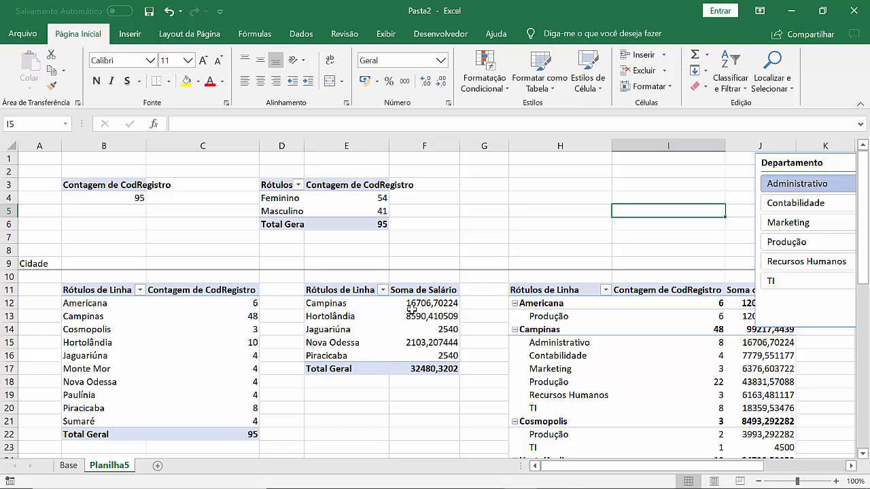
Connect the Departamento slicer to all PivotTables on Planilha5 by adding Tabela dinâmica13, 14, 15 and 17 to its report connections.
right_click(808, 312)
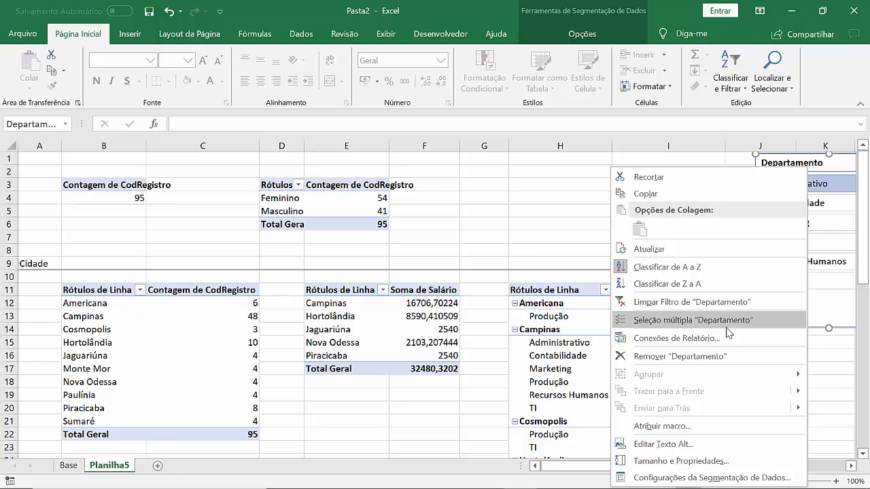
click(676, 338)
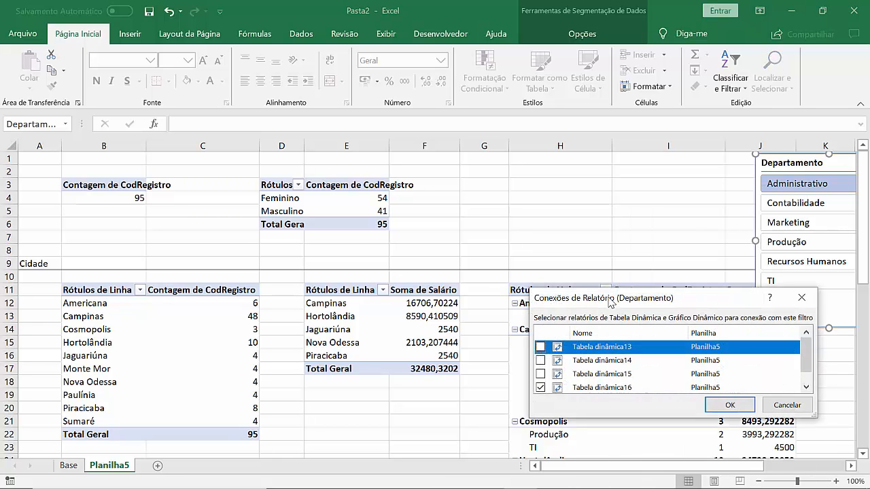
drag(608, 299, 526, 192)
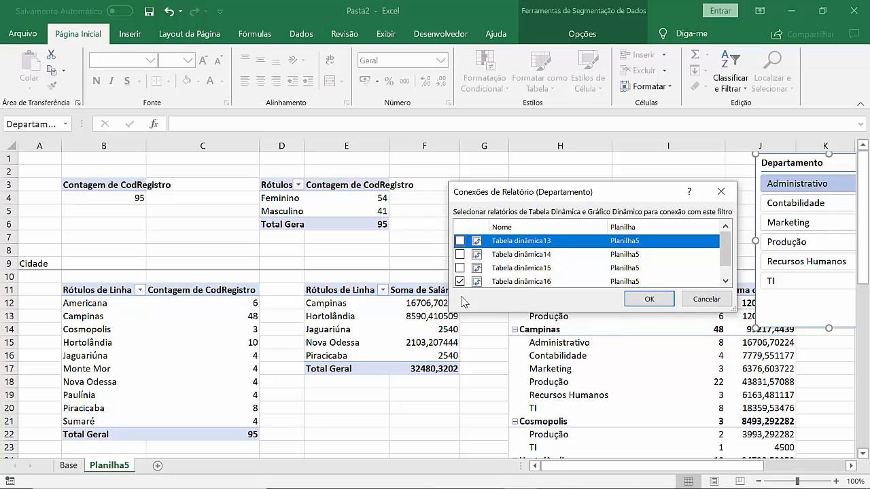
click(725, 284)
click(725, 284)
click(460, 279)
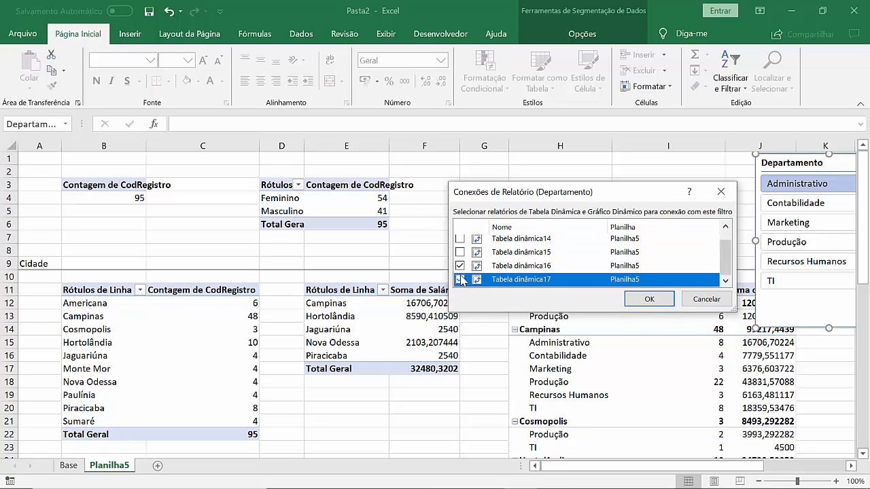
click(460, 252)
click(725, 226)
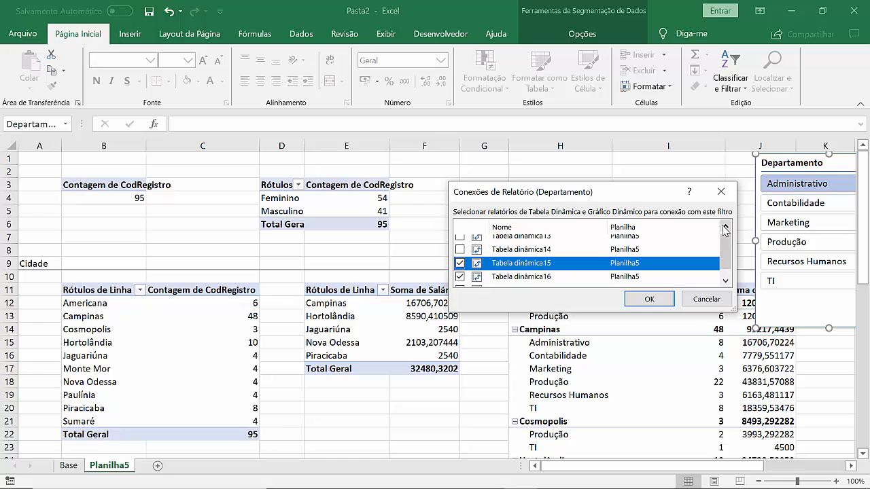
click(725, 226)
click(460, 254)
click(461, 241)
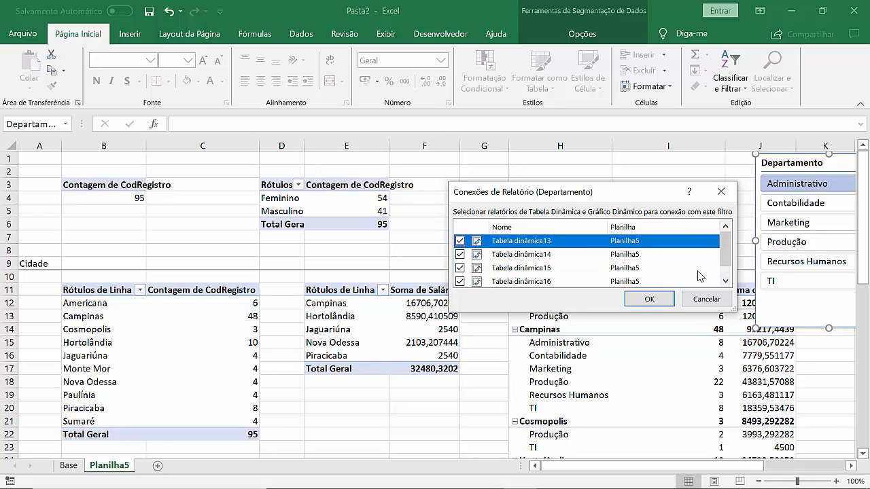
click(654, 299)
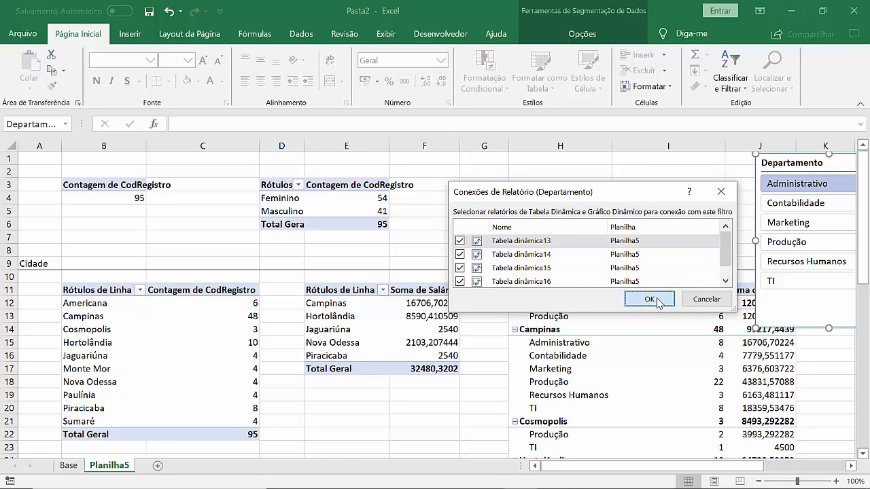
Filter all connected PivotTables through the Departamento slicer by Produção, TI, Marketing, Recursos Humanos and Contabilidade one after another, finishing on Administrativo.
click(816, 243)
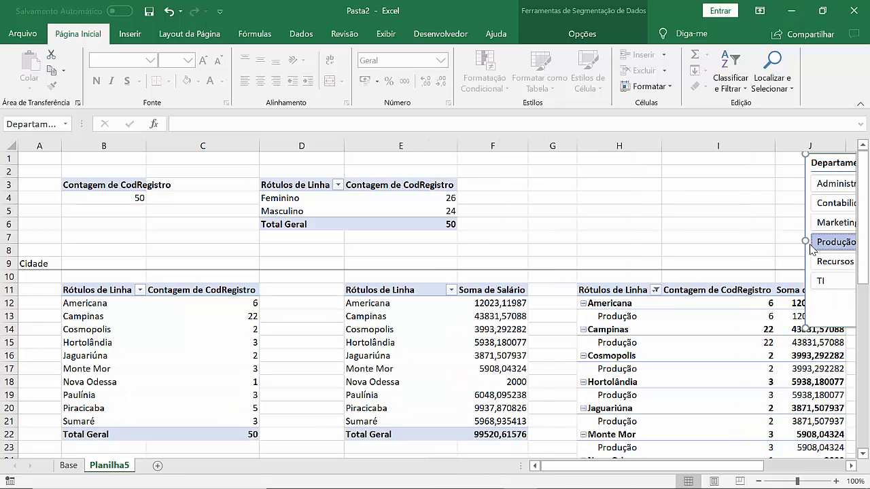
click(830, 282)
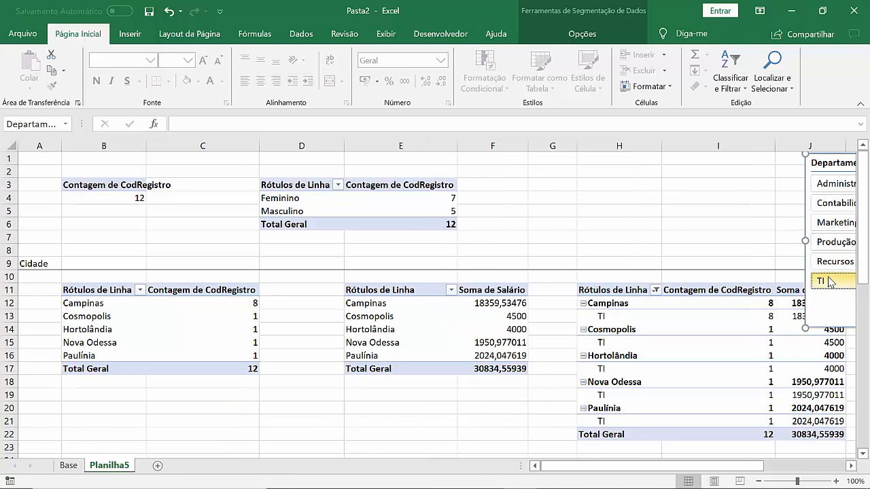
click(838, 206)
click(834, 190)
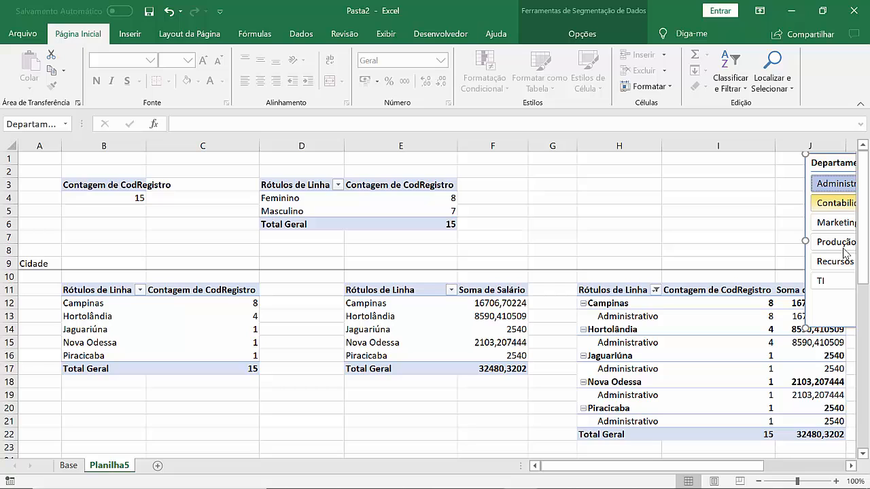
click(834, 284)
click(830, 222)
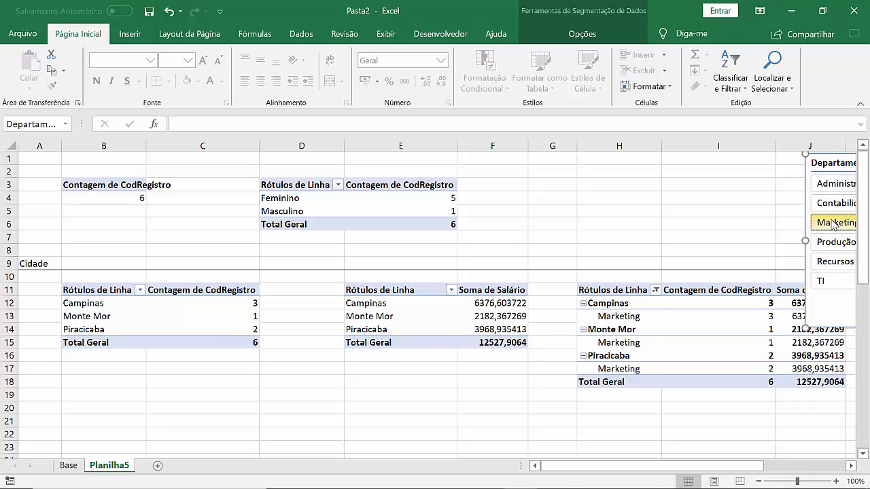
click(833, 262)
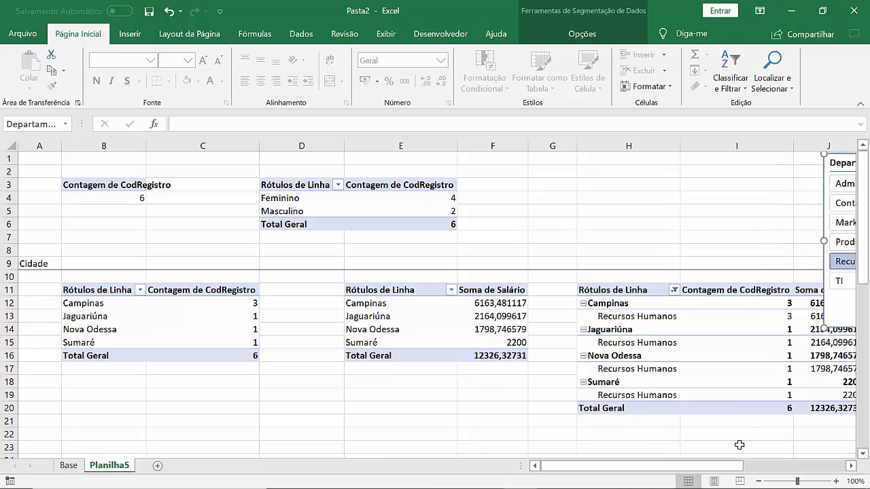
mouse_move(741, 467)
mouse_down()
mouse_move(790, 468)
mouse_move(748, 467)
mouse_up()
click(846, 203)
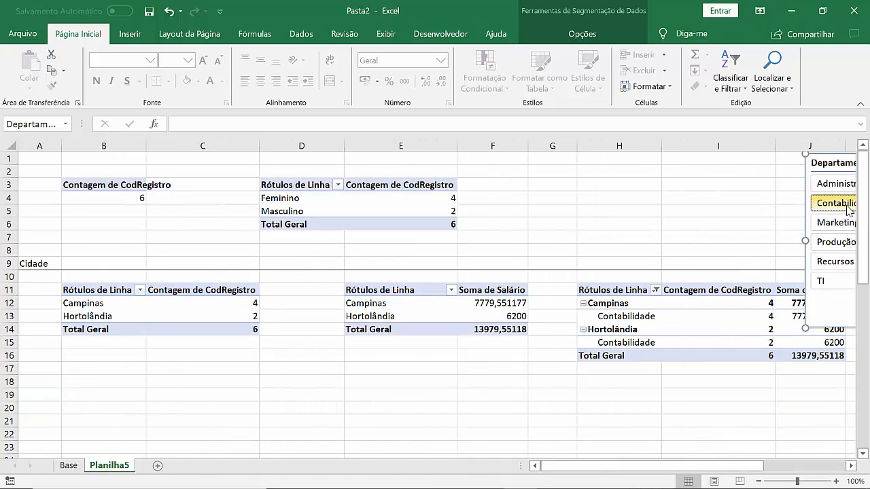
click(826, 184)
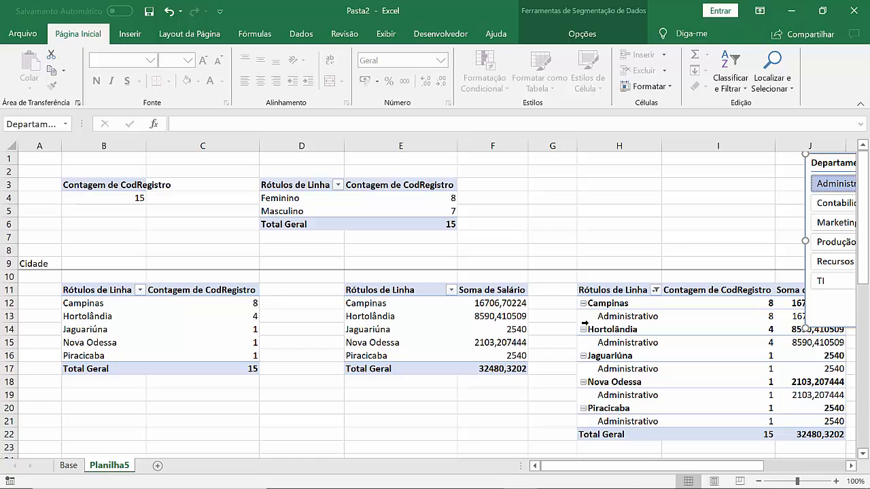